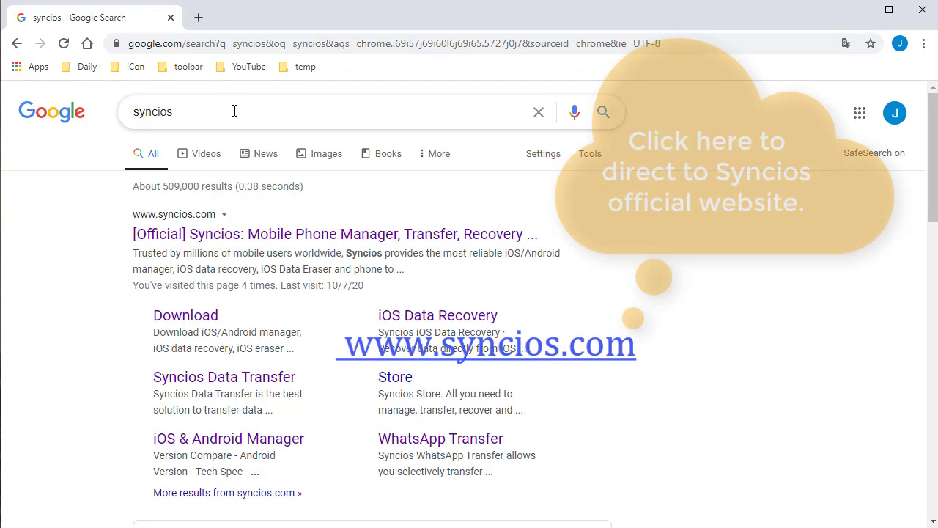
Open the official Syncios website from the Google results for 'syncios'.
drag(234, 110, 101, 107)
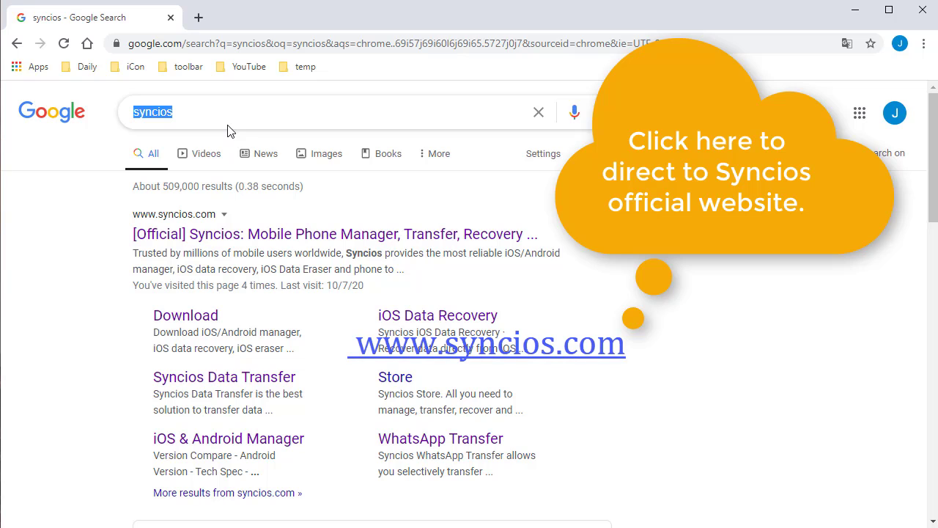
click(274, 238)
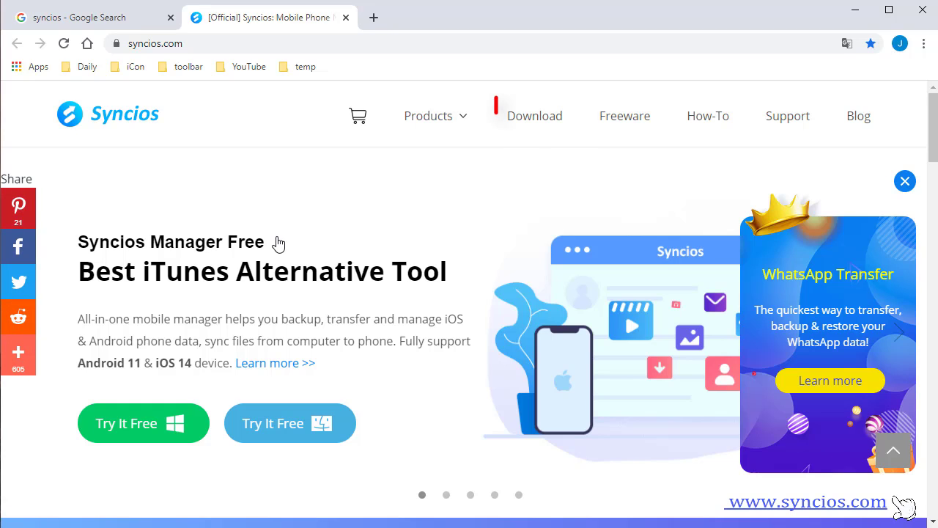
Go to the Syncios Download Center, view the product download cards, and minimize the browser.
click(546, 120)
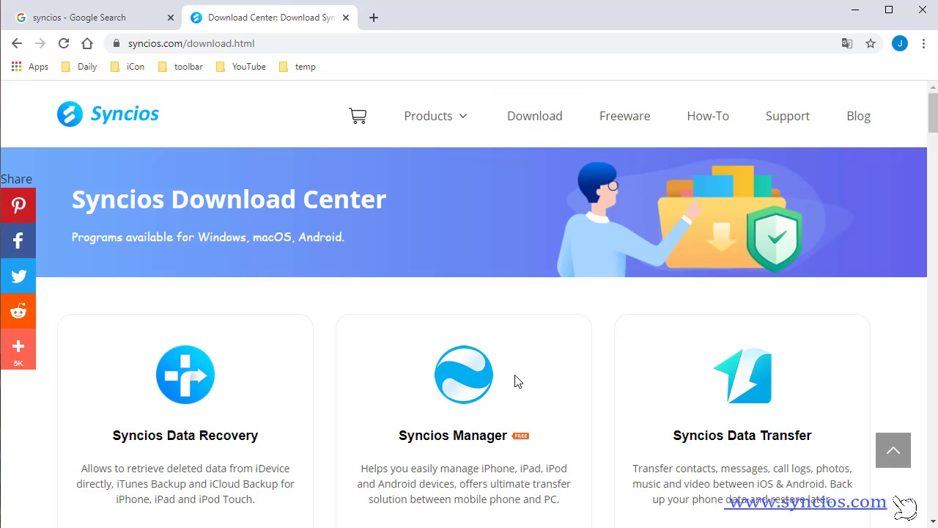
scroll(515, 380, down, 3)
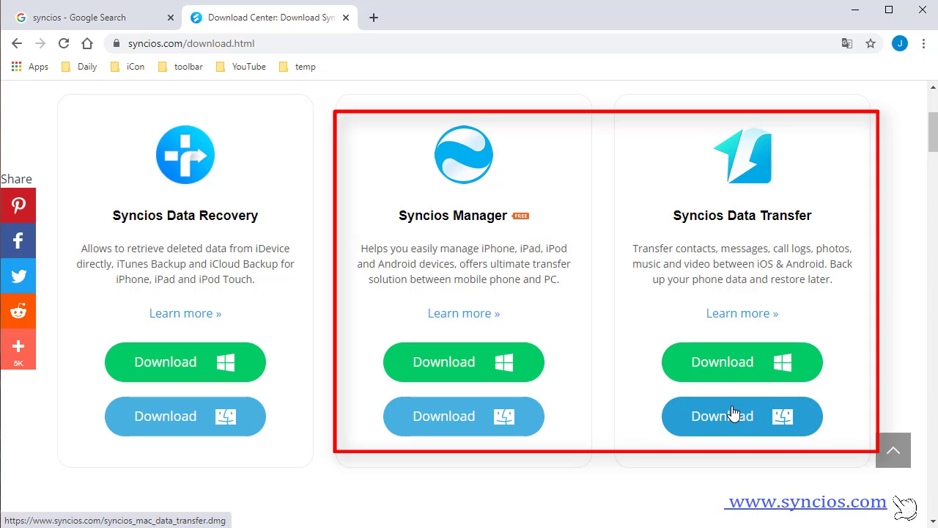
click(863, 13)
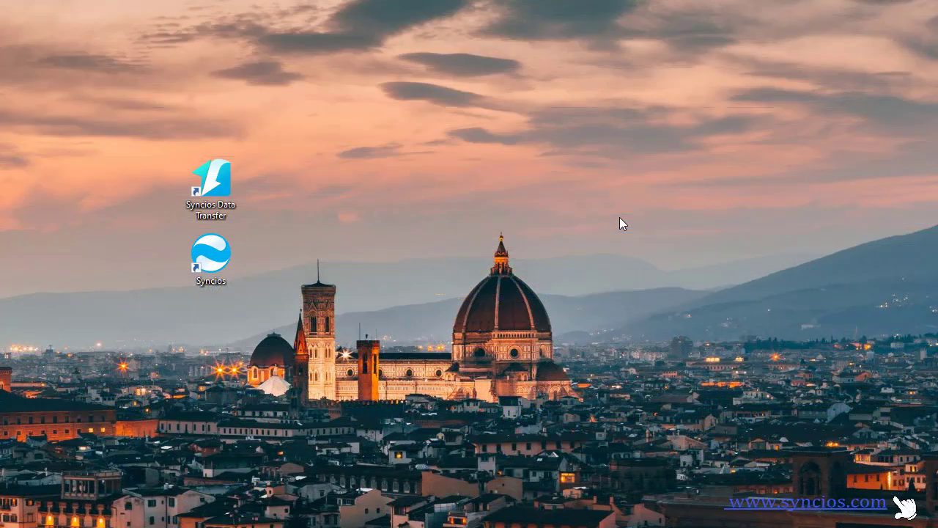
Launch Syncios from its desktop shortcut and start the Mobile Manager tool.
double_click(211, 253)
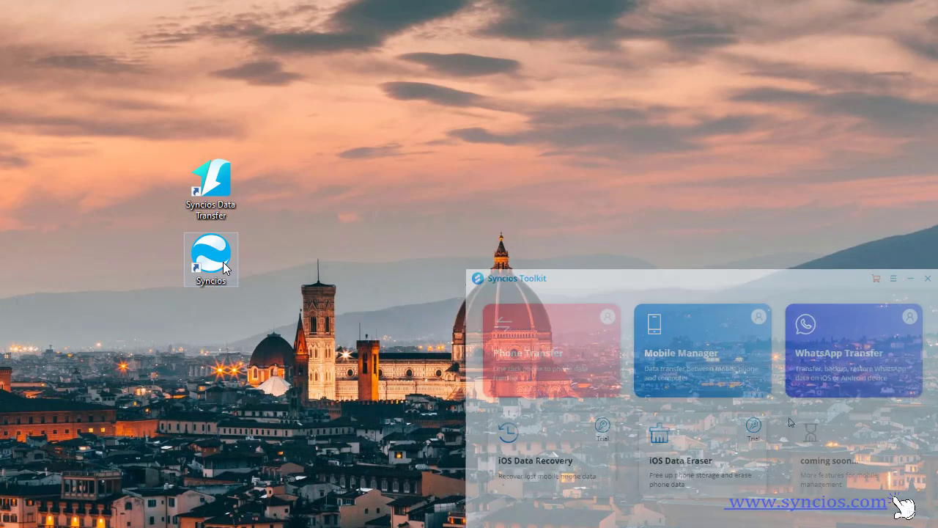
drag(222, 143, 217, 130)
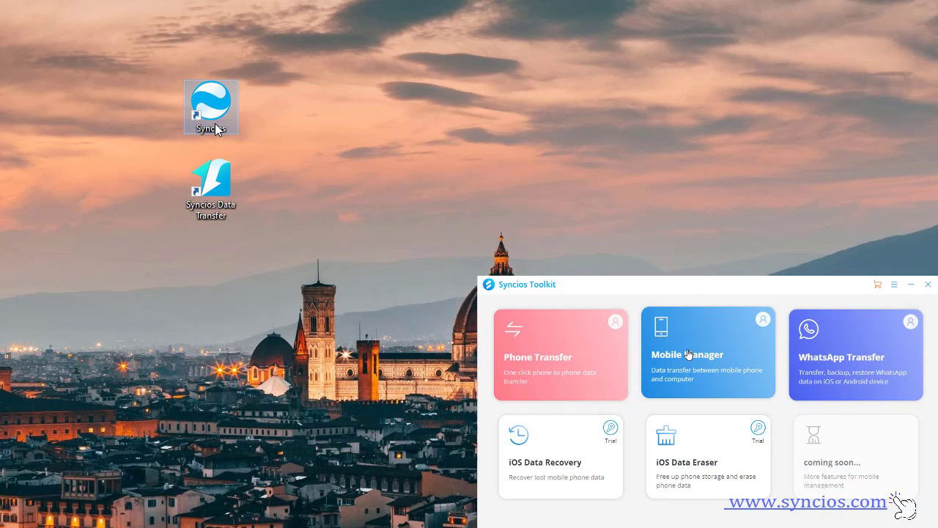
double_click(216, 130)
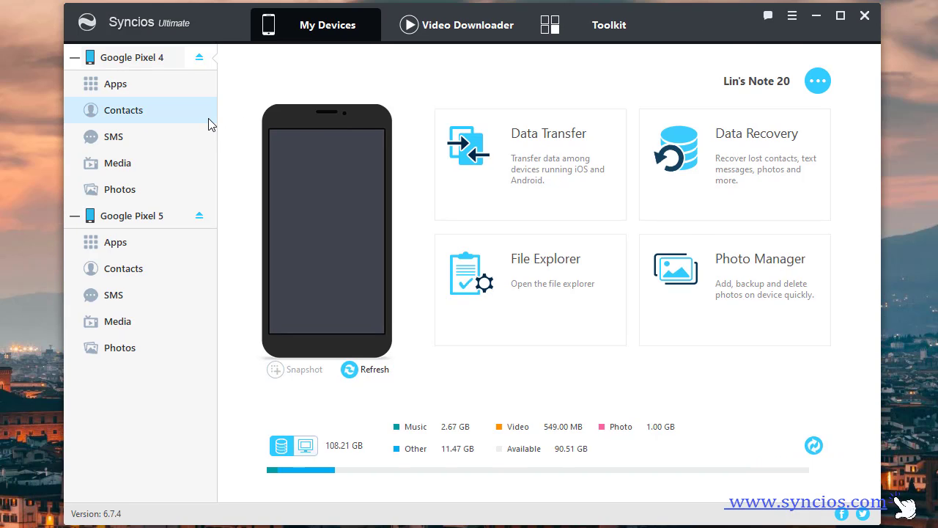
Browse the Pixel 4's apps and contacts, selecting the Calculator app and a contact.
click(181, 98)
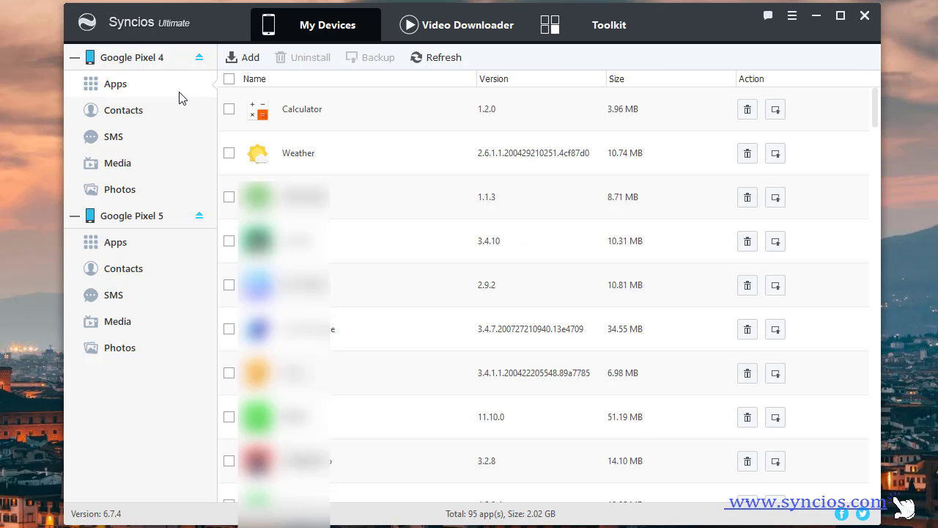
click(228, 109)
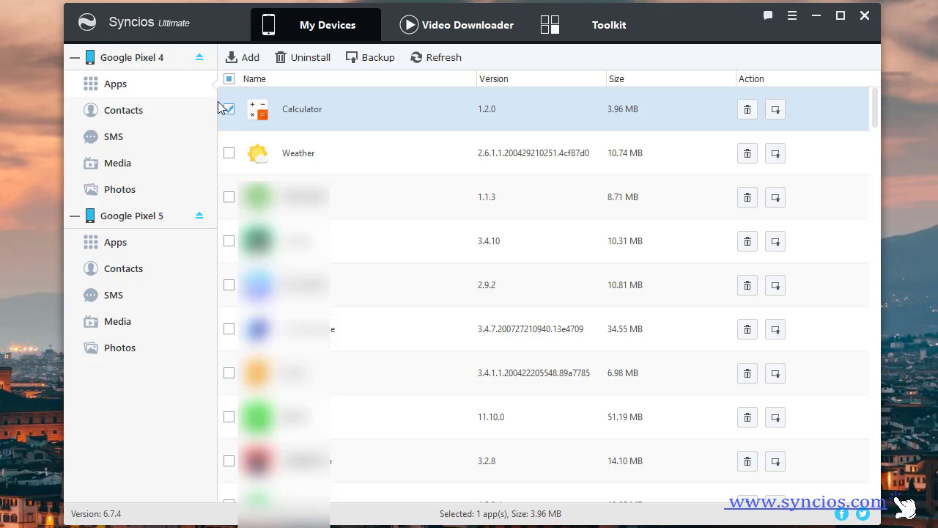
click(164, 110)
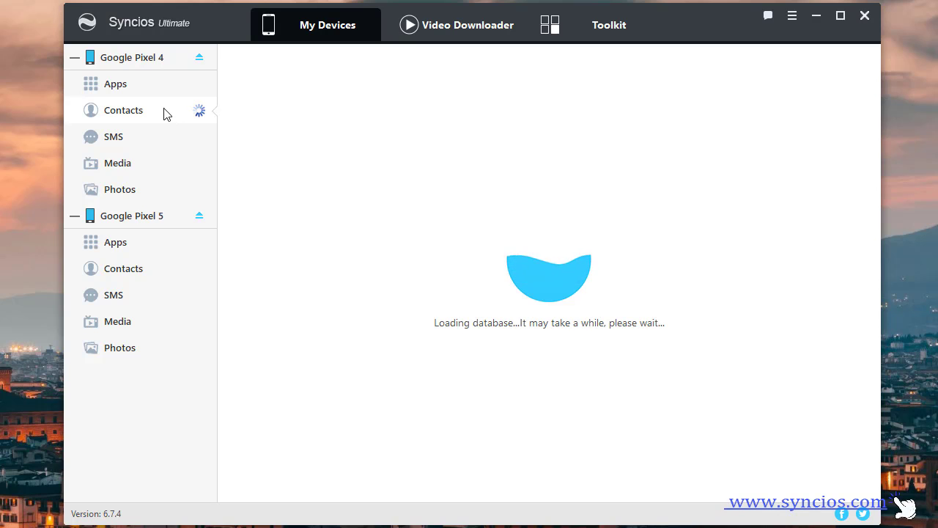
click(357, 379)
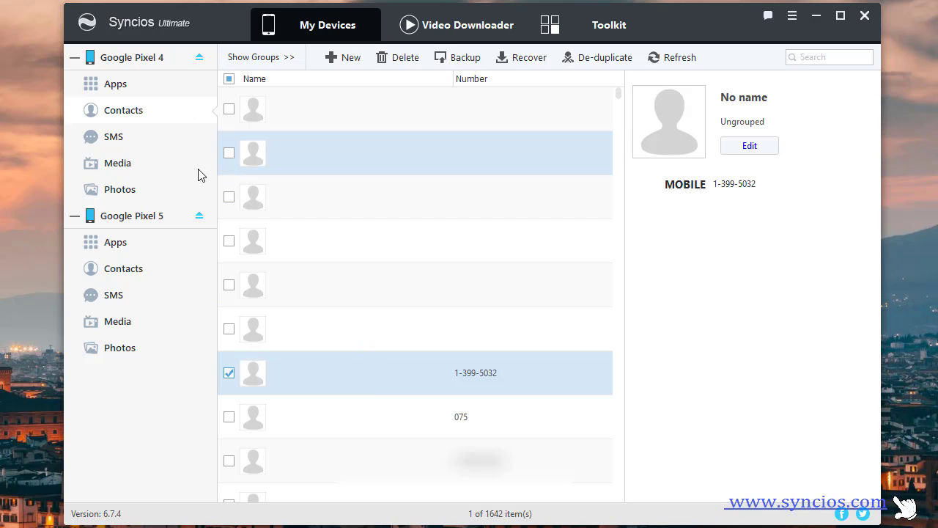
Read several Pixel 4 SMS conversations, including 'Thanks for letting me know', then view Media.
click(143, 144)
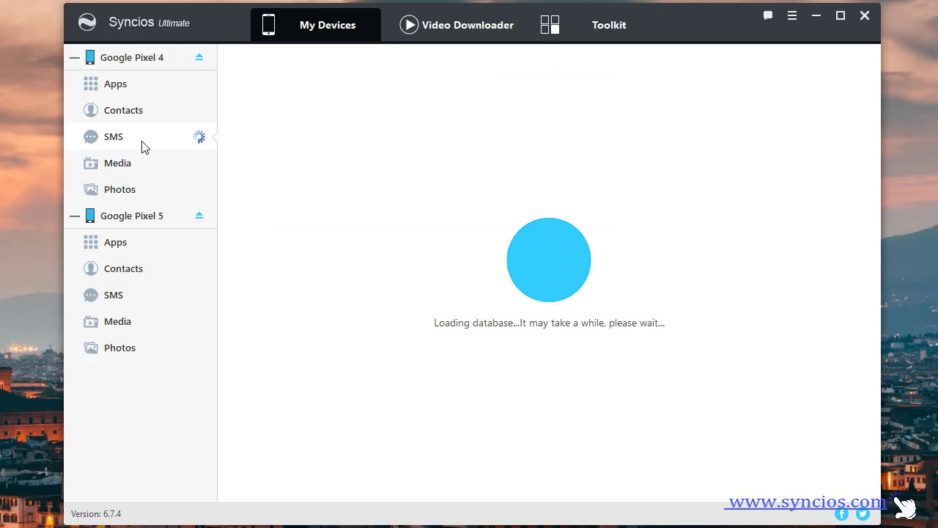
click(330, 127)
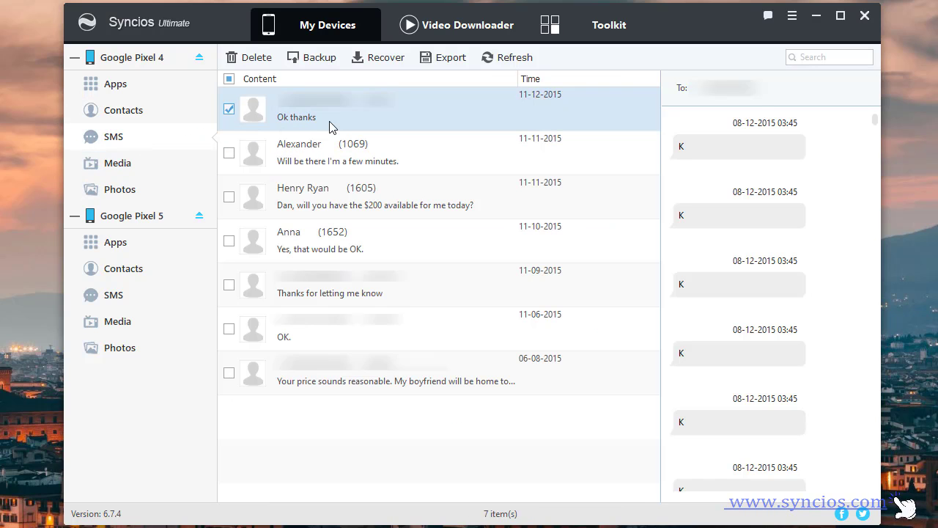
click(331, 199)
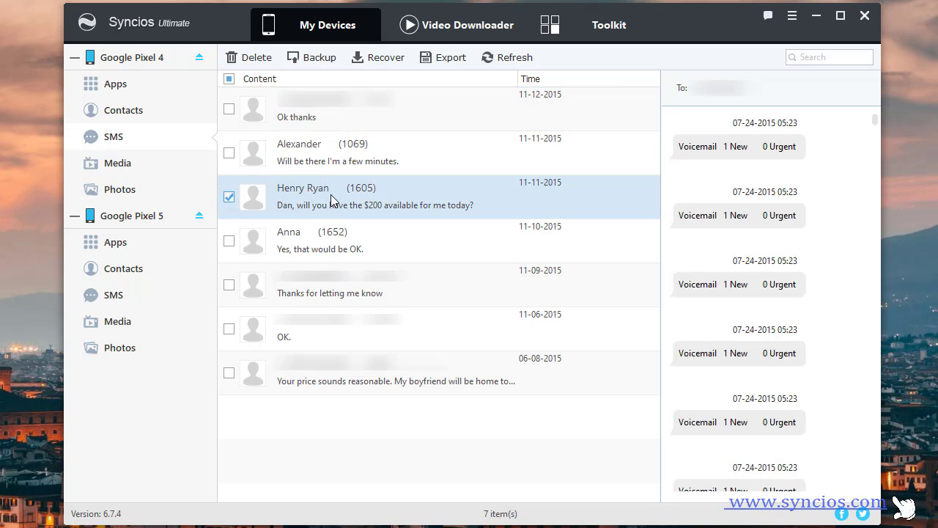
click(509, 281)
click(462, 368)
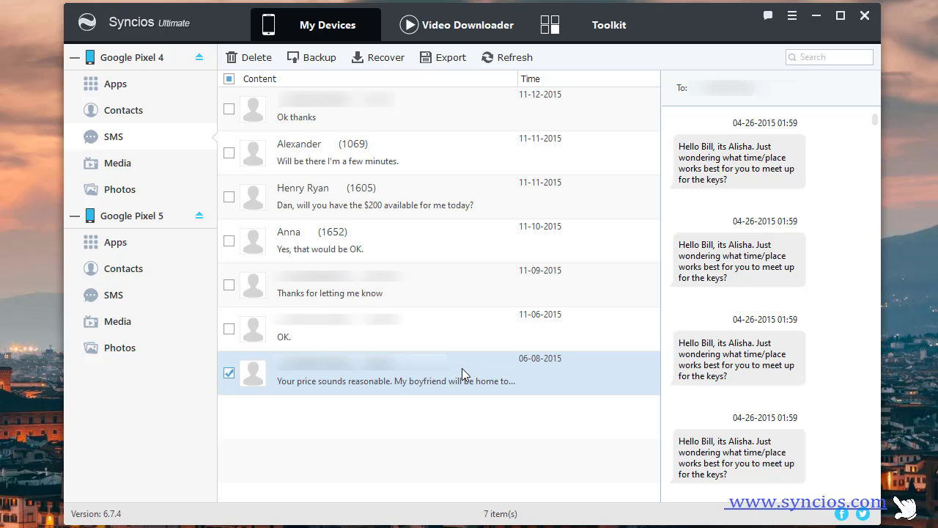
click(121, 169)
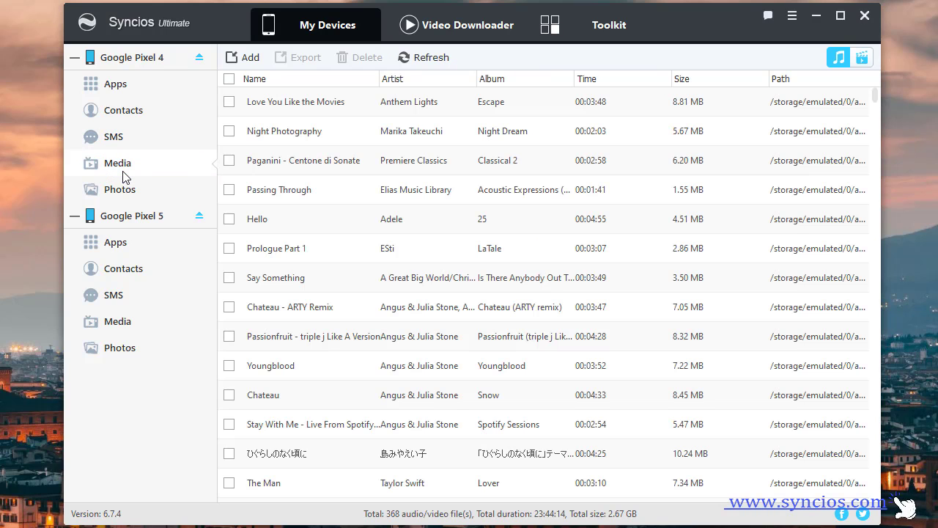
Select the Night Photography track and the first video, then go to the Pixel 4 photos.
click(228, 132)
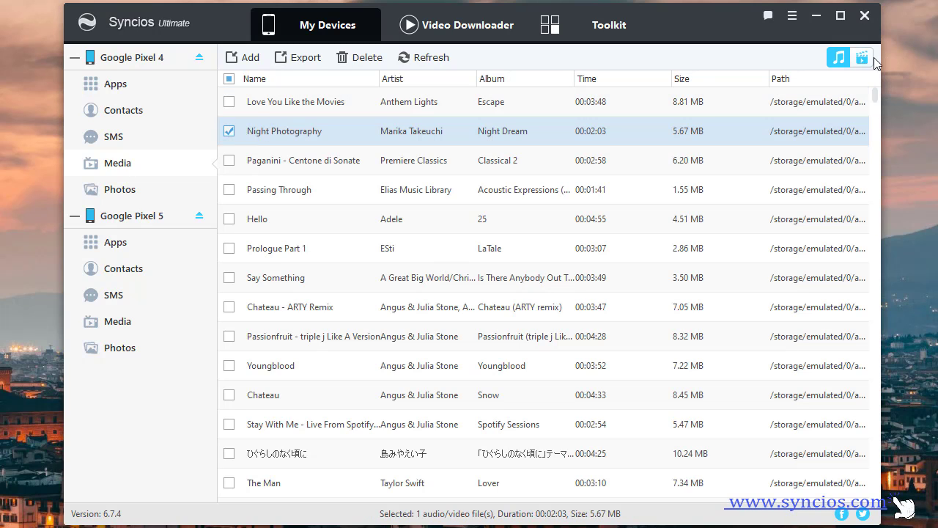
click(864, 58)
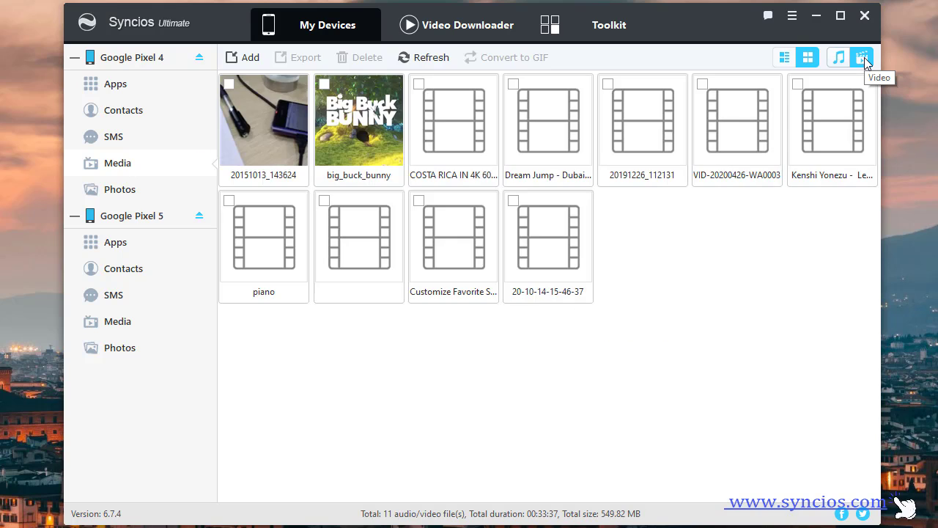
click(228, 84)
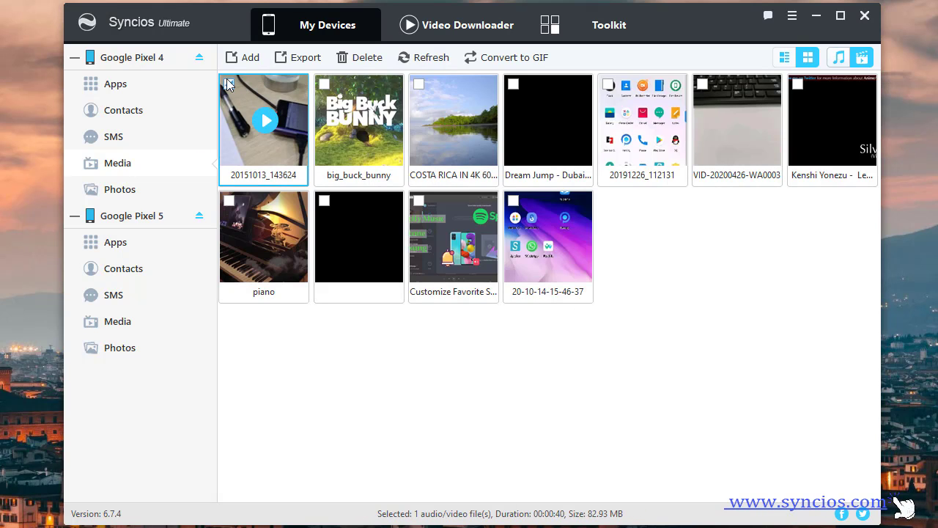
click(142, 192)
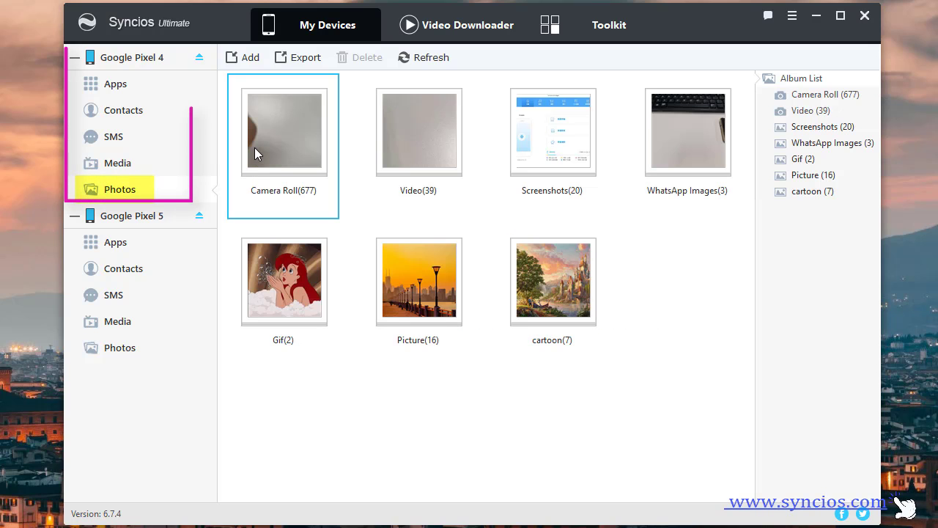
Open the Pixel 4's Picture album and preview individual photos like the balloon and lighthouse.
click(462, 284)
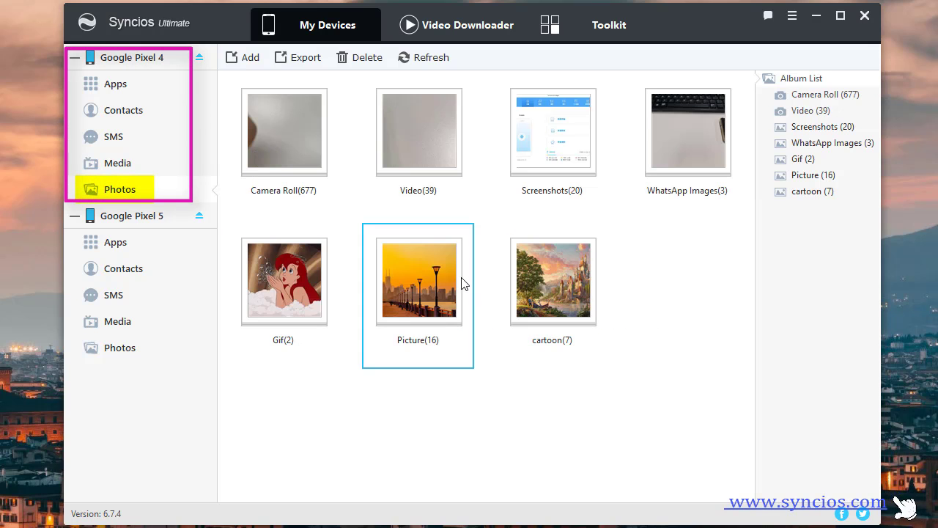
double_click(451, 273)
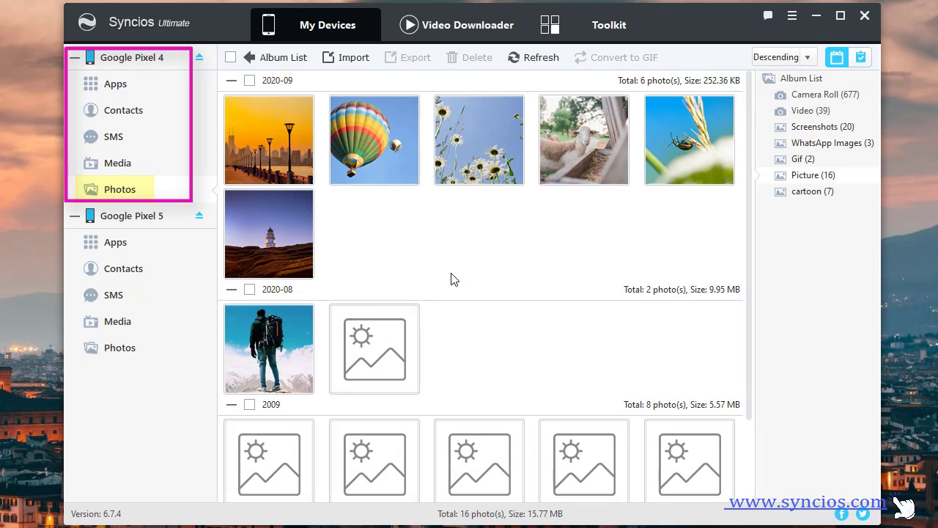
click(279, 129)
click(341, 126)
click(297, 242)
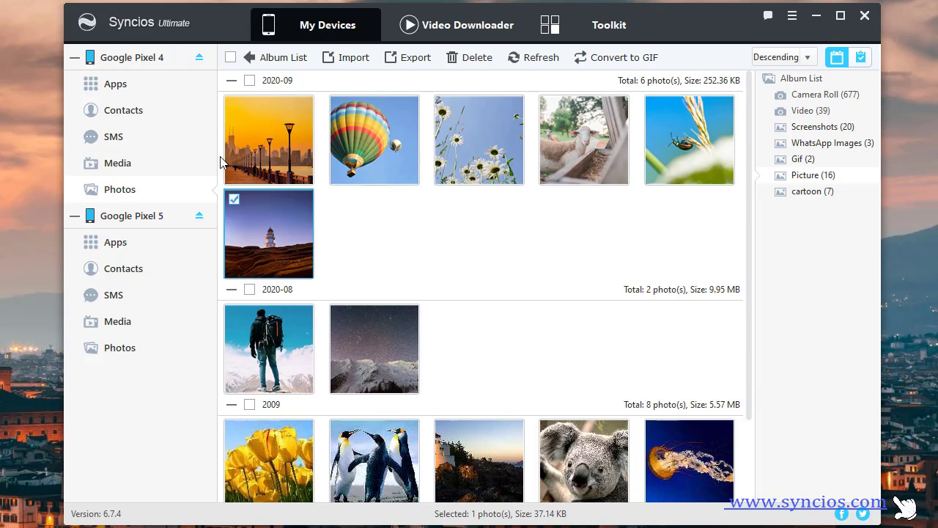
Select the 2020-09 photos plus the 2020-08 and 2009 groups, 16 photos, for export.
click(235, 105)
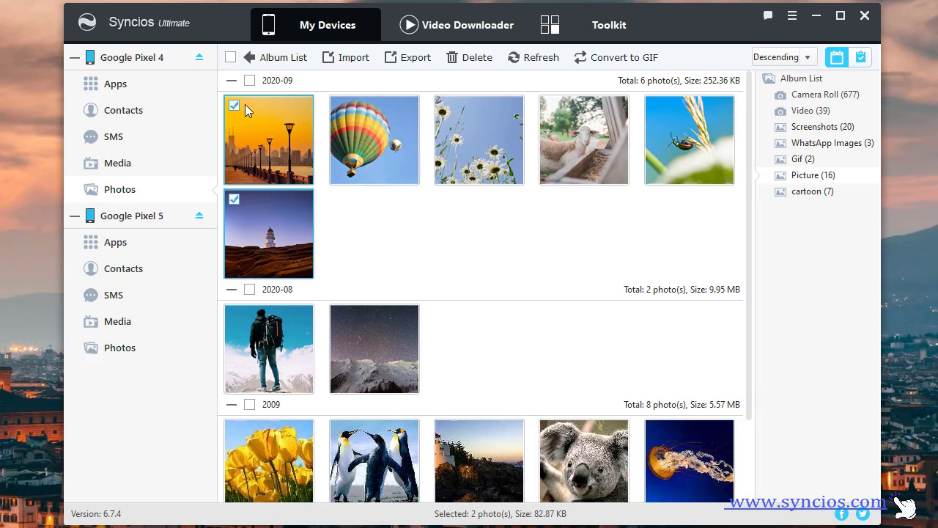
click(345, 106)
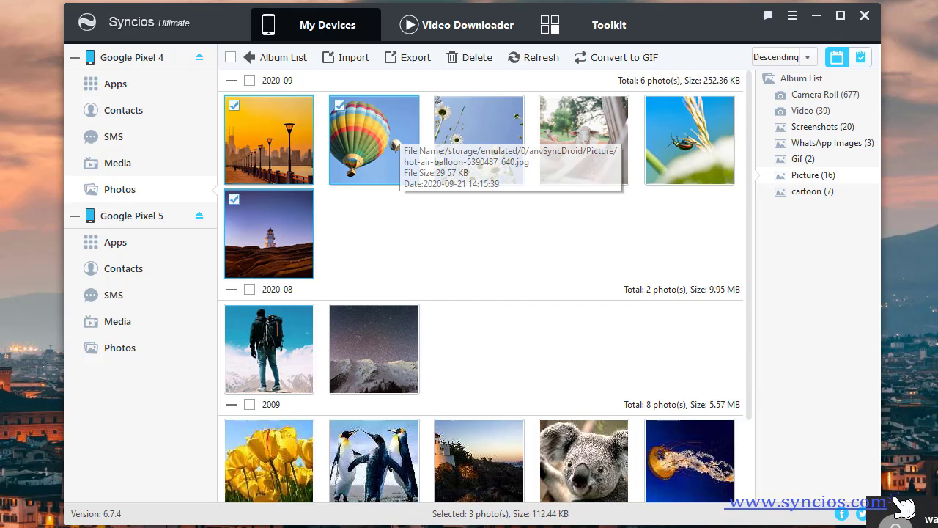
click(444, 107)
click(550, 106)
click(656, 105)
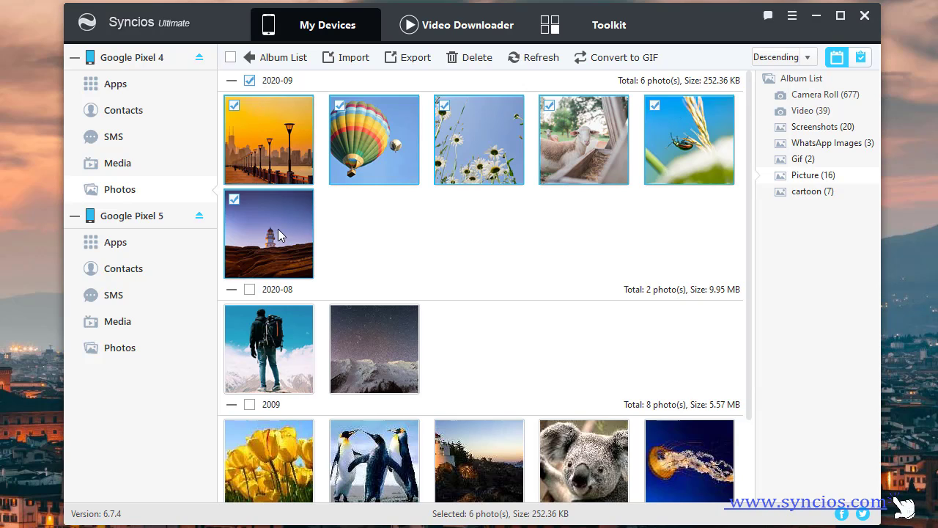
click(250, 291)
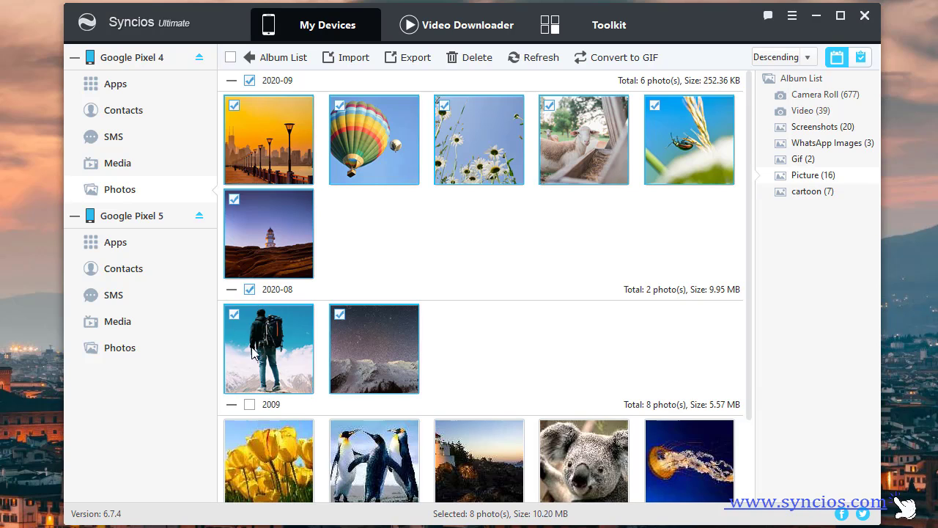
click(249, 404)
scroll(376, 367, down, 1)
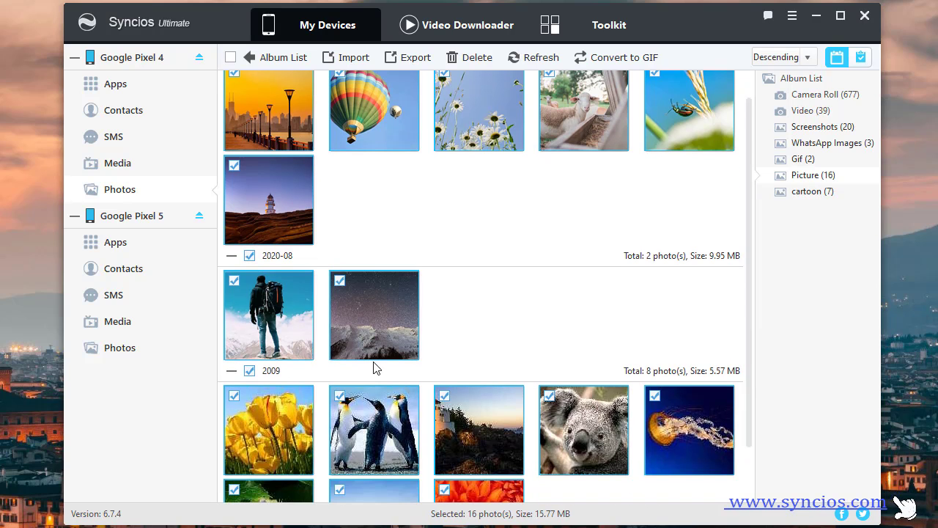
scroll(375, 366, up, 1)
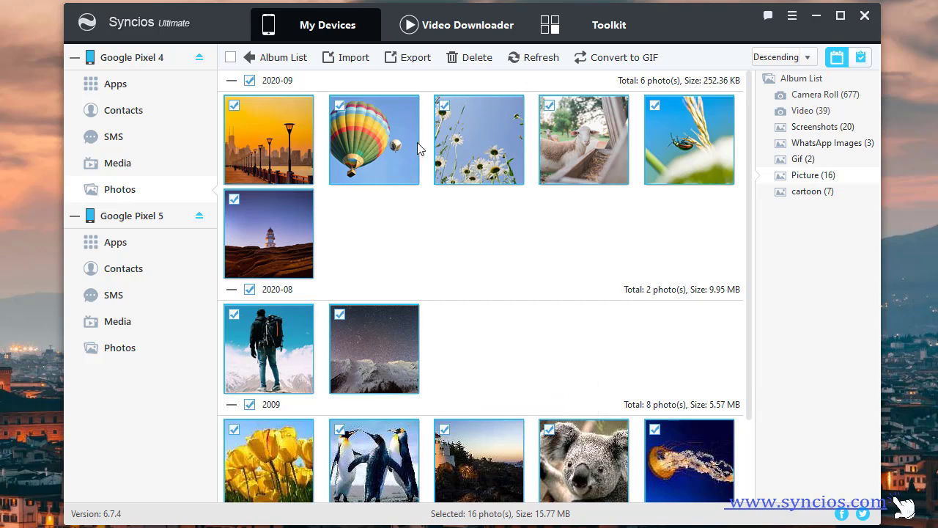
click(409, 58)
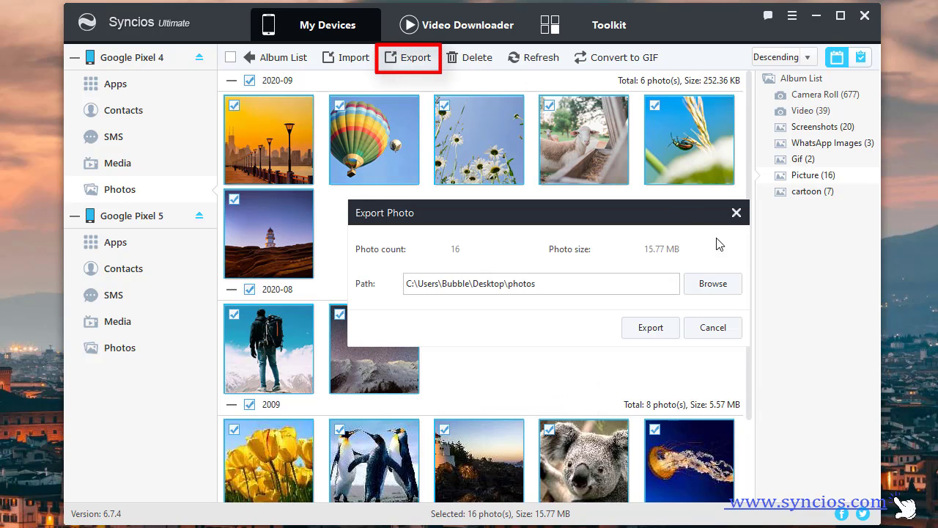
Export the 16 selected photos to the Desktop\photos folder.
click(701, 286)
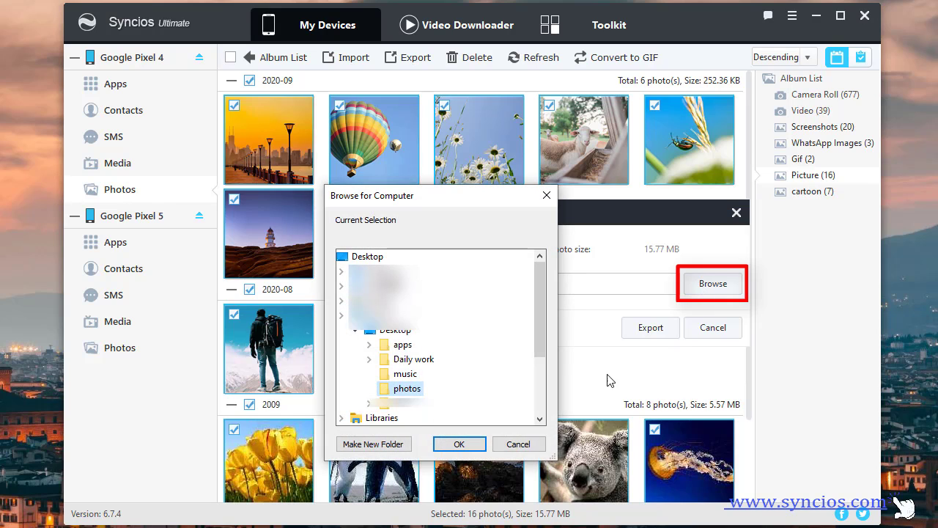
click(458, 445)
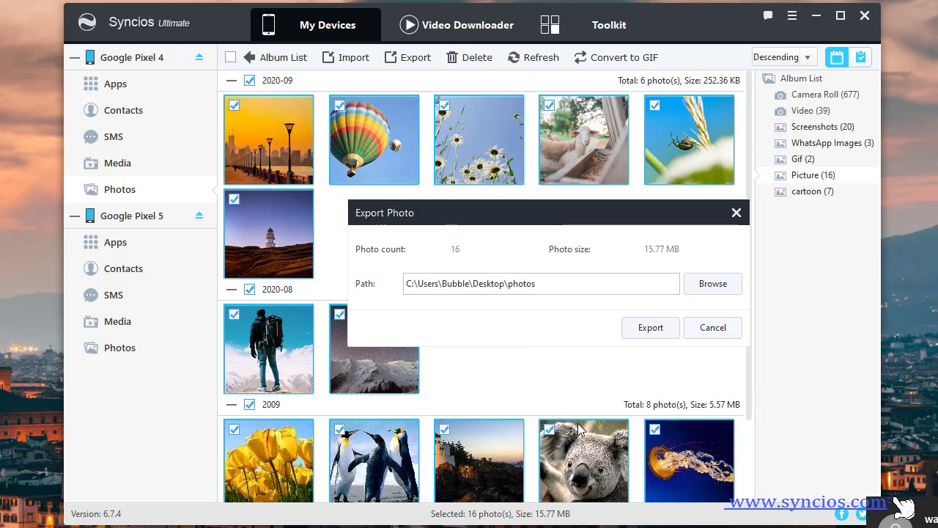
click(659, 334)
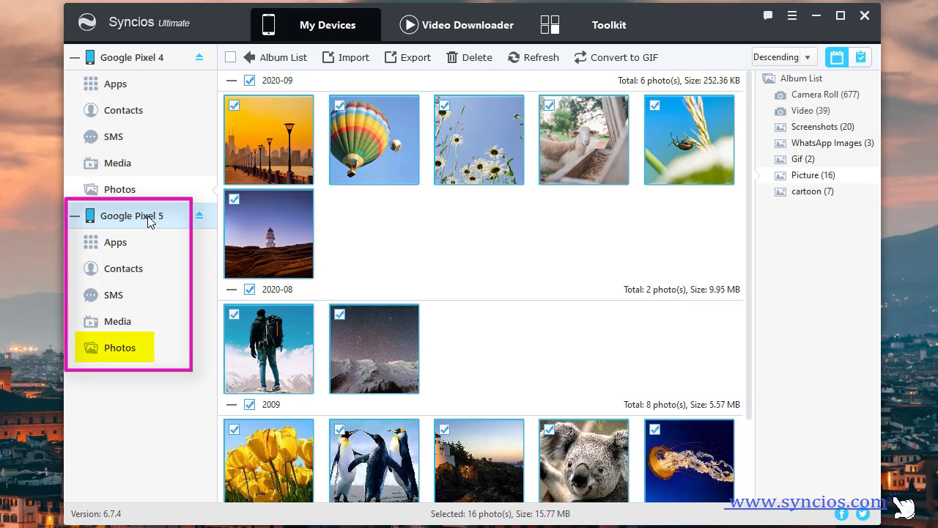
Browse the Pixel 5's photo albums and open the 721-photo Picture album.
click(155, 357)
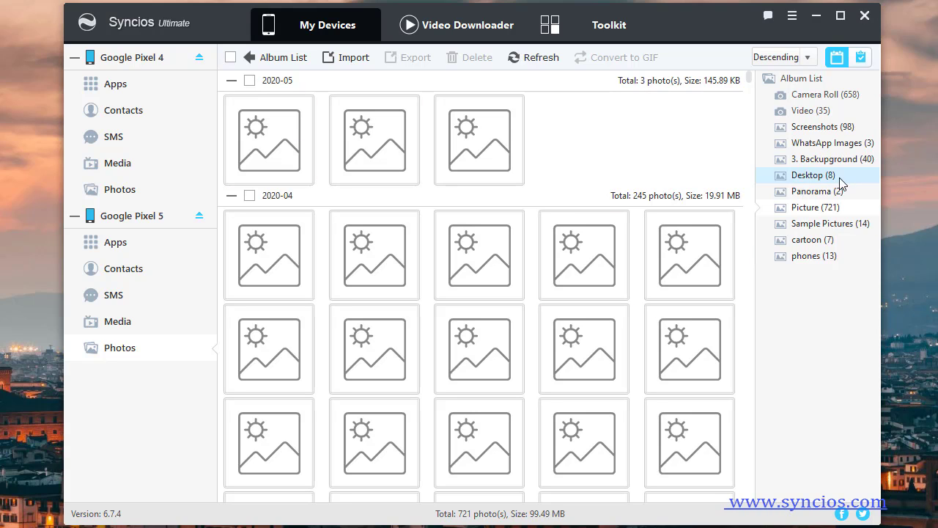
click(835, 159)
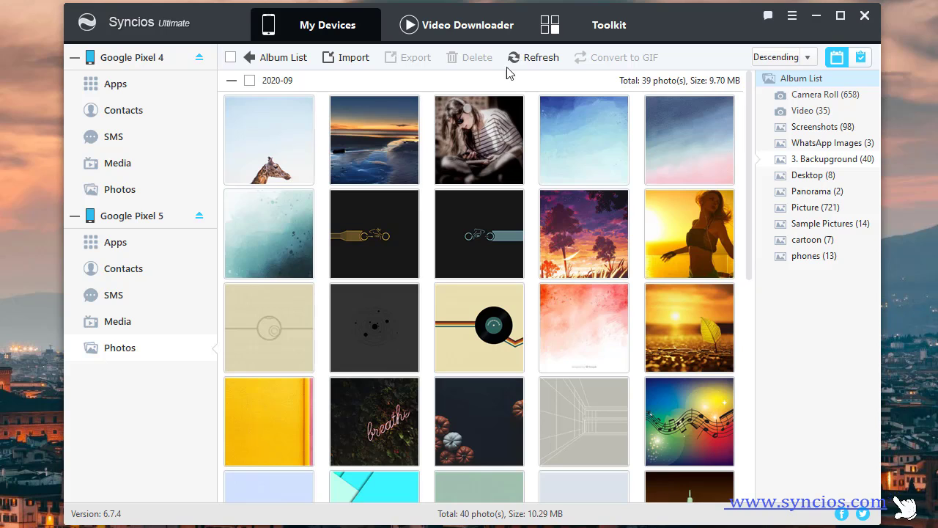
click(255, 65)
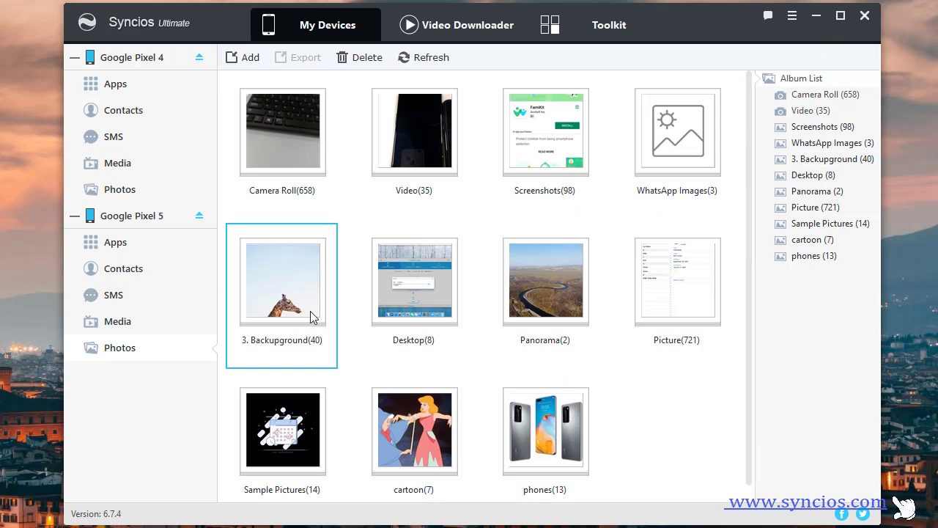
double_click(695, 327)
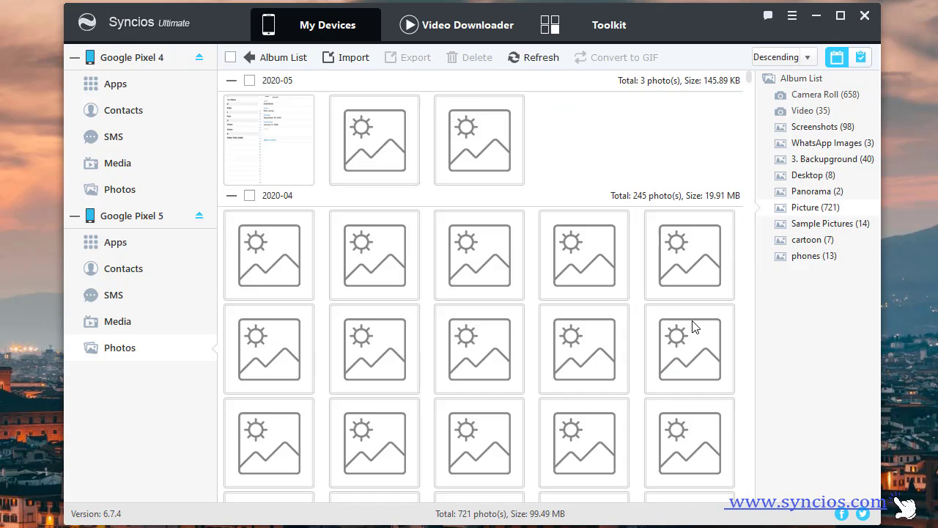
Start an import into the Pixel 5's Picture album from the Desktop photos folder.
click(340, 61)
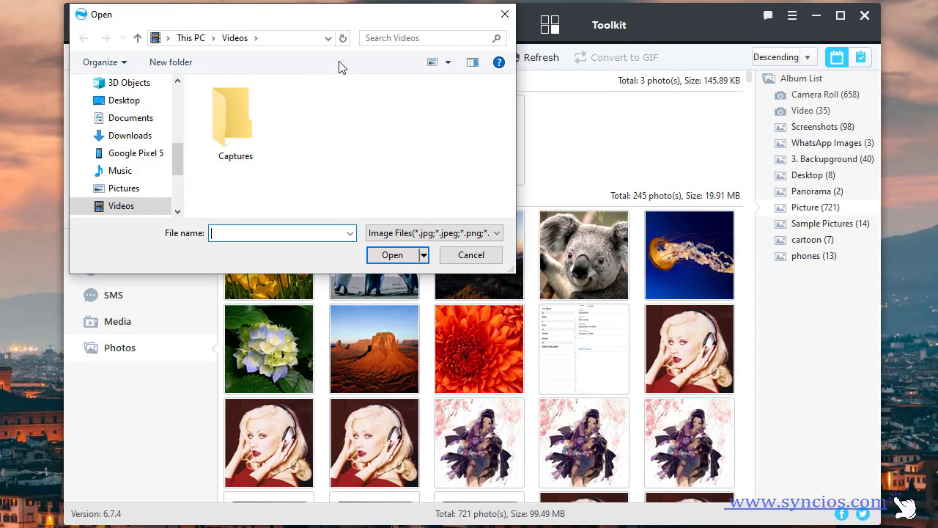
click(135, 101)
click(264, 196)
scroll(251, 182, down, 1)
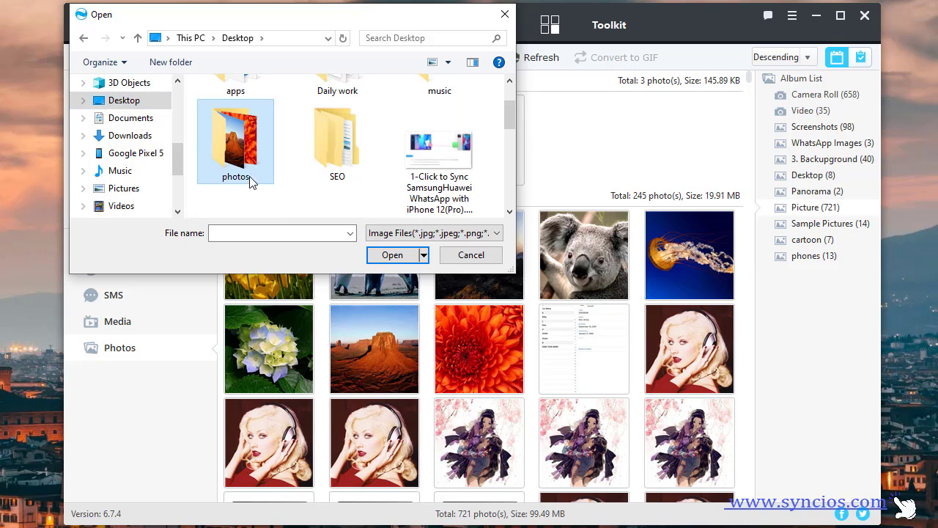
double_click(246, 157)
Select the ten images starting with Chrysanthemum.jpg and import them into the phone.
click(233, 117)
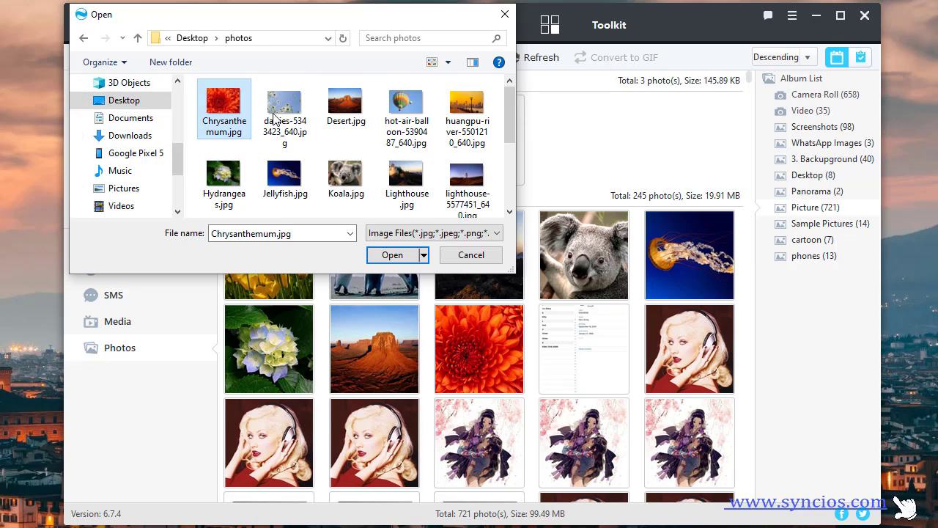
click(282, 113)
click(231, 109)
ctrl+click(285, 110)
ctrl+click(350, 110)
ctrl+click(396, 117)
ctrl+click(441, 117)
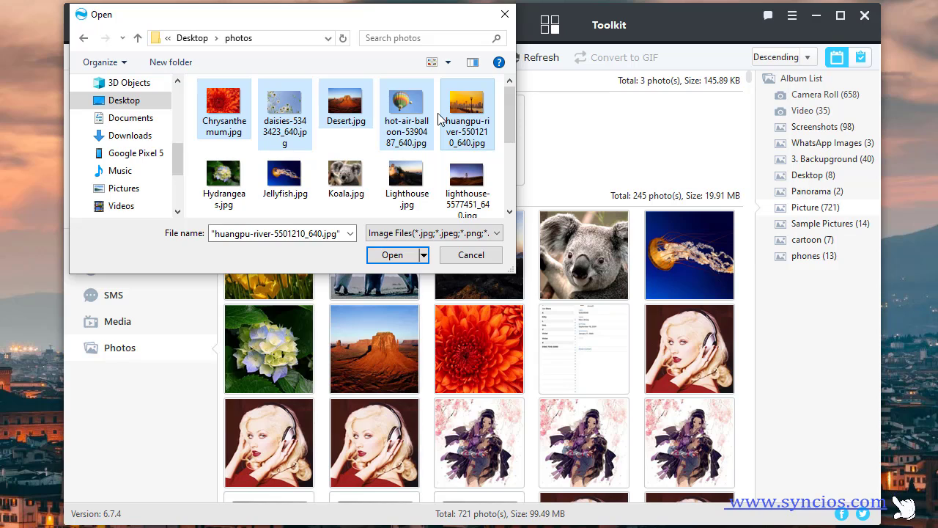
click(438, 117)
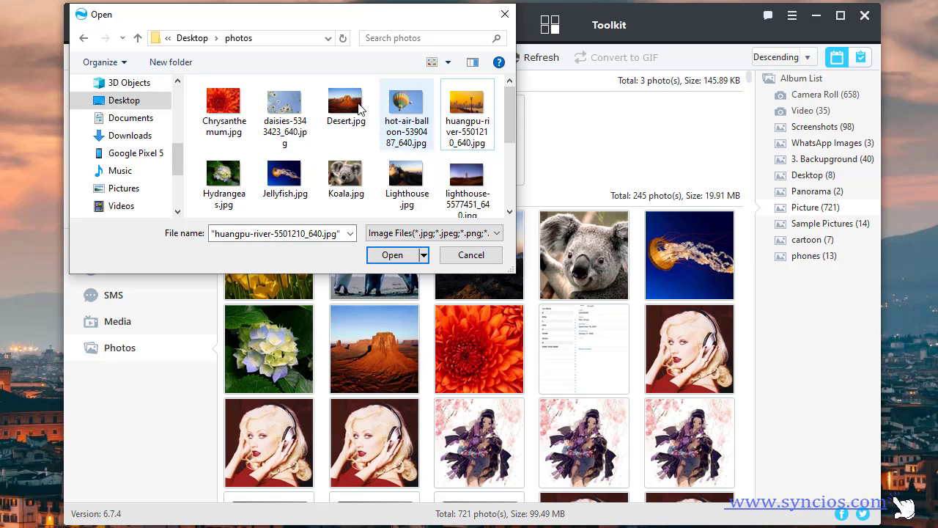
click(219, 110)
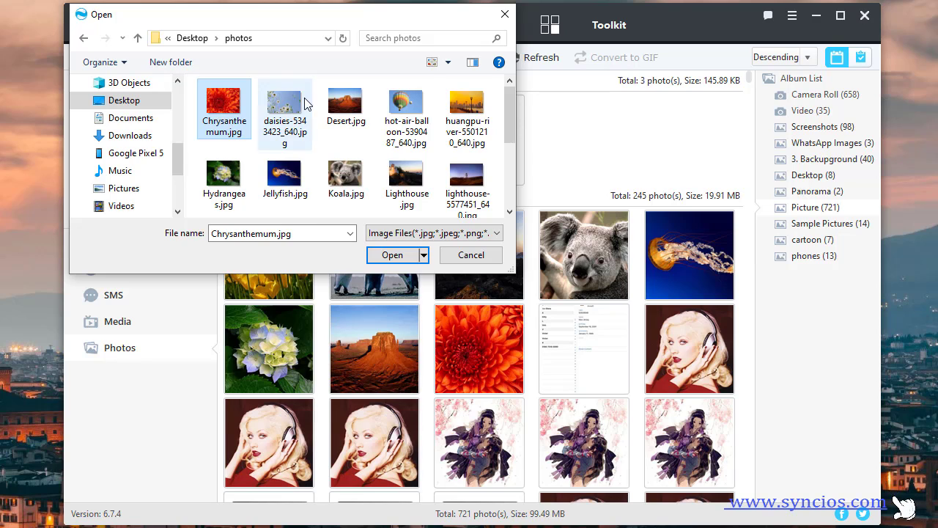
shift+click(469, 171)
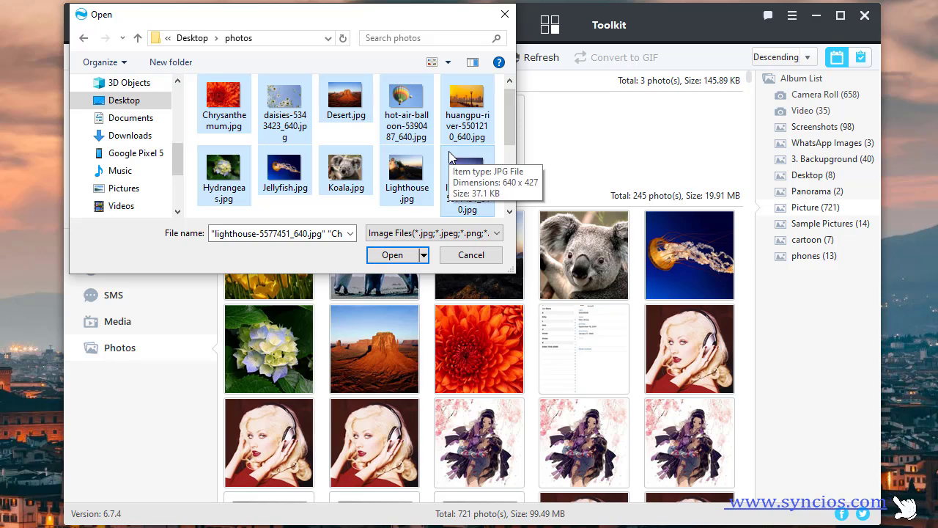
click(458, 156)
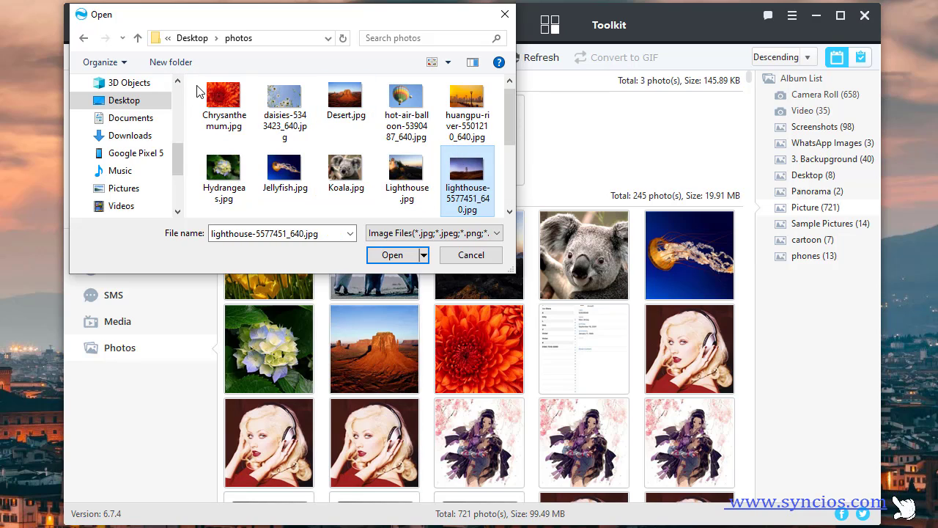
drag(196, 91, 487, 208)
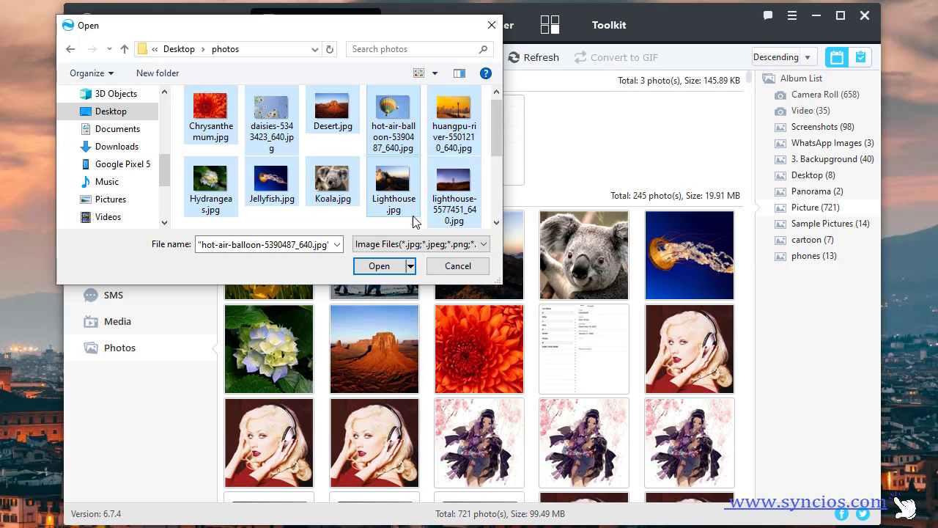
click(379, 266)
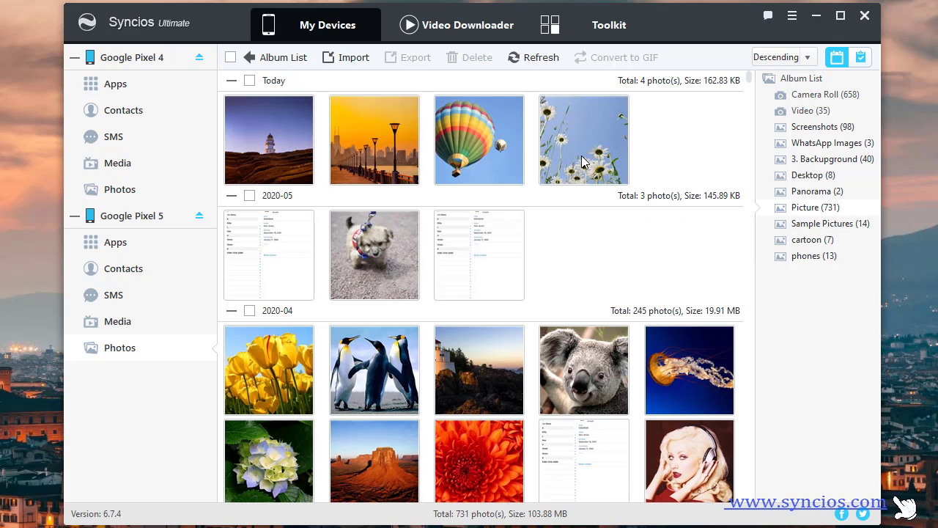
Review the five newly imported photos under Today, ticking and unticking the Today group.
click(258, 138)
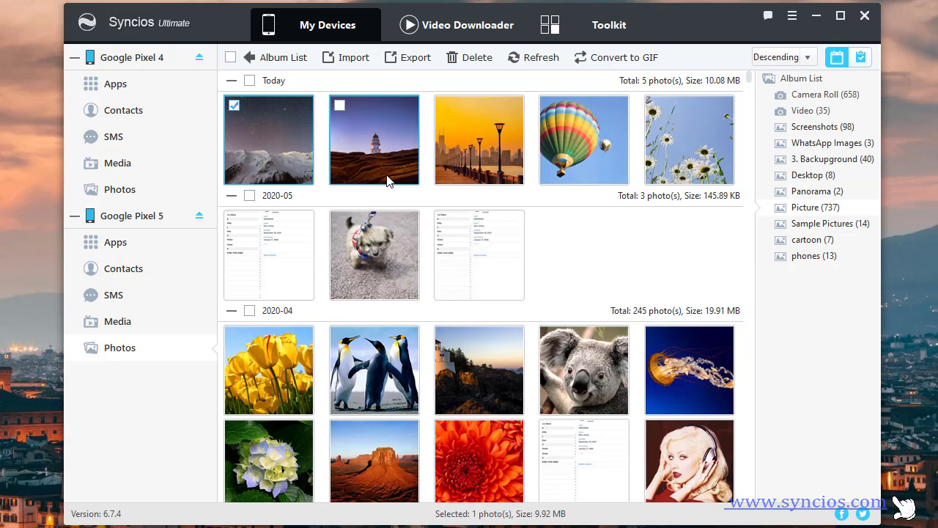
click(338, 107)
click(249, 81)
click(249, 80)
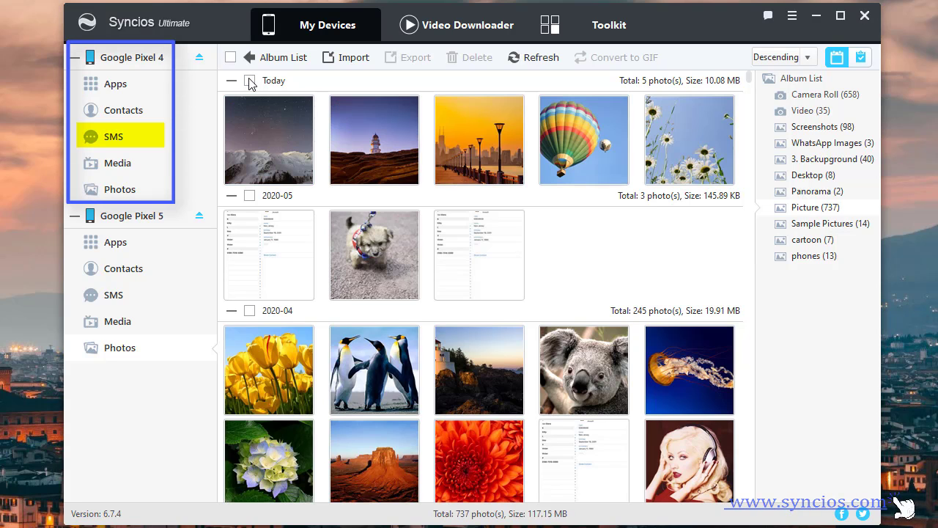
Select all seven Google Pixel 4 text message conversations.
click(173, 137)
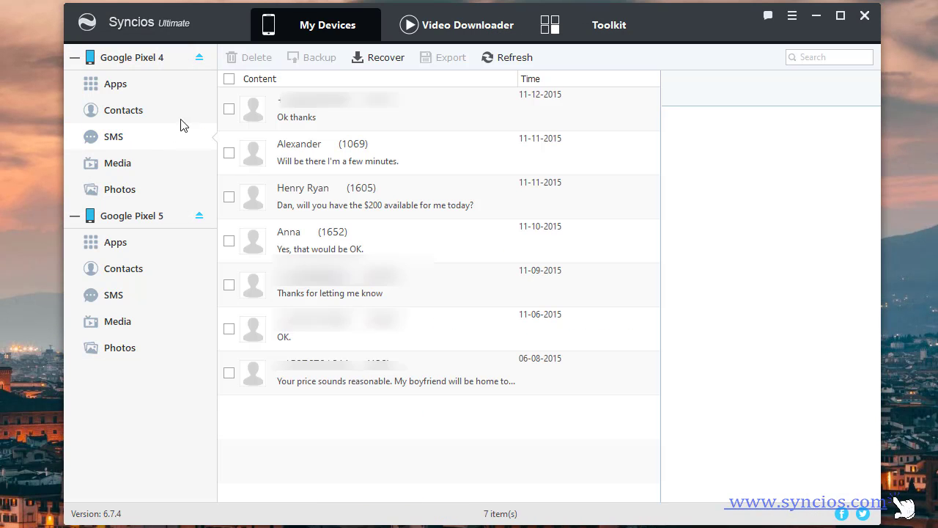
click(235, 109)
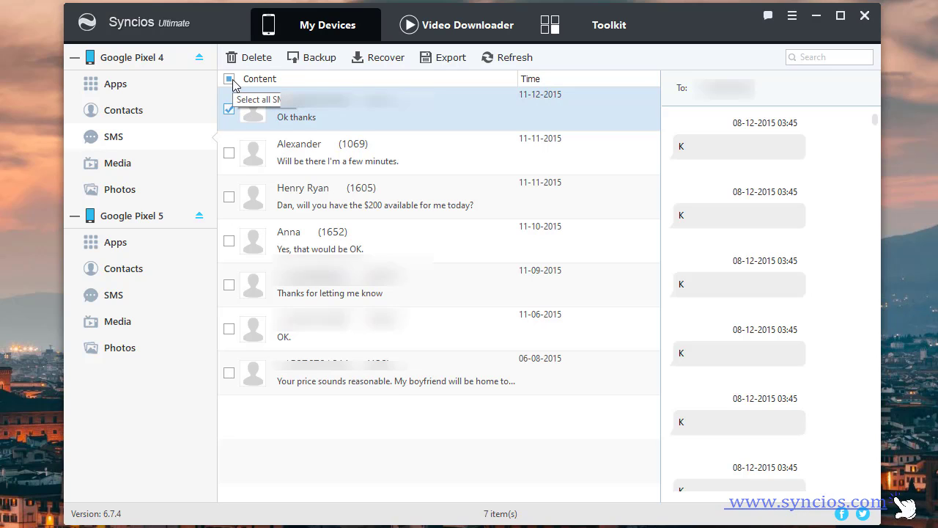
click(229, 79)
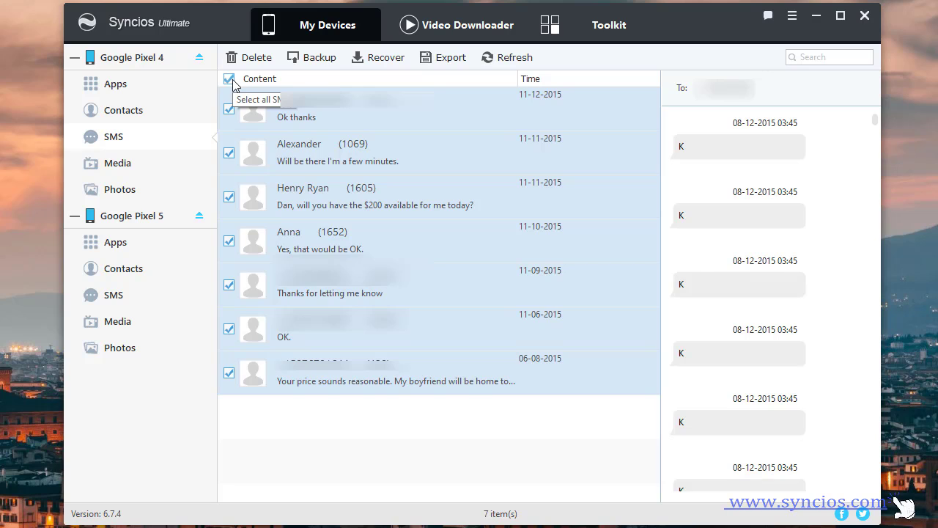
Back up the selected Pixel 4 messages to a folder on the Desktop.
click(328, 65)
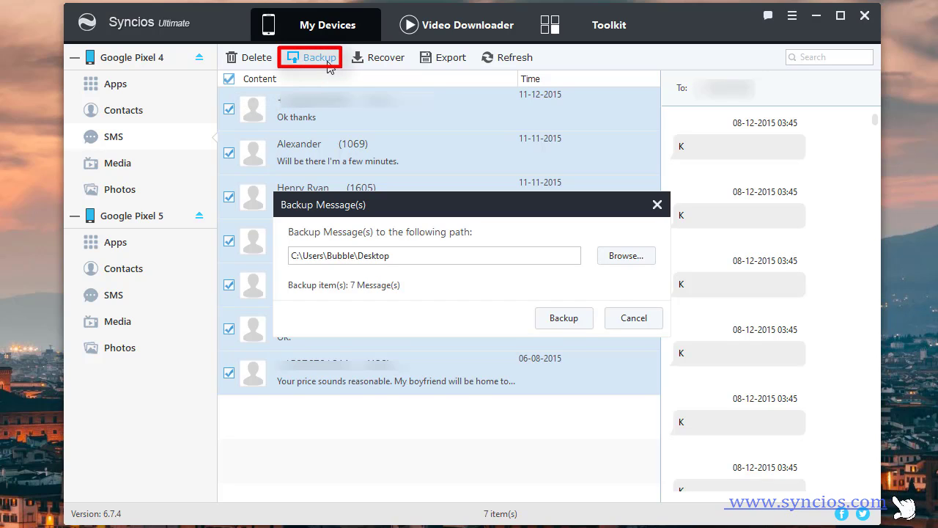
click(623, 257)
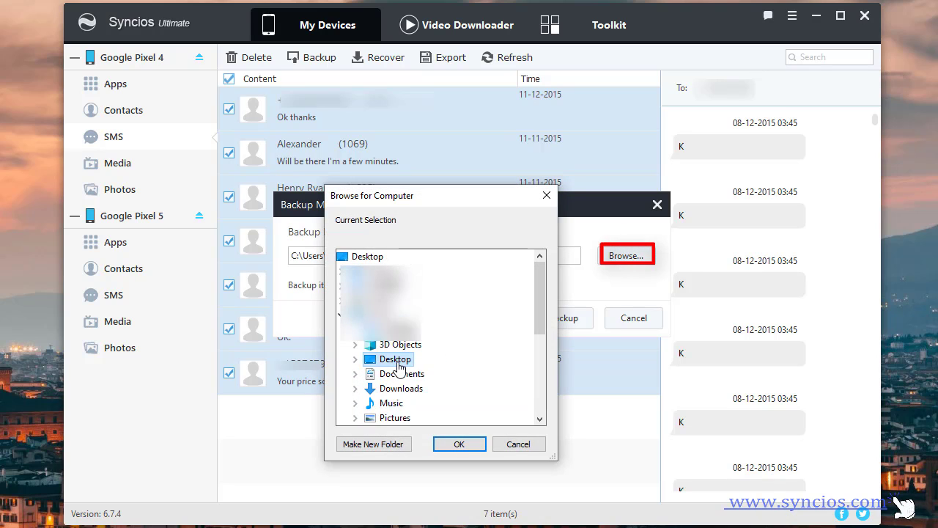
double_click(396, 359)
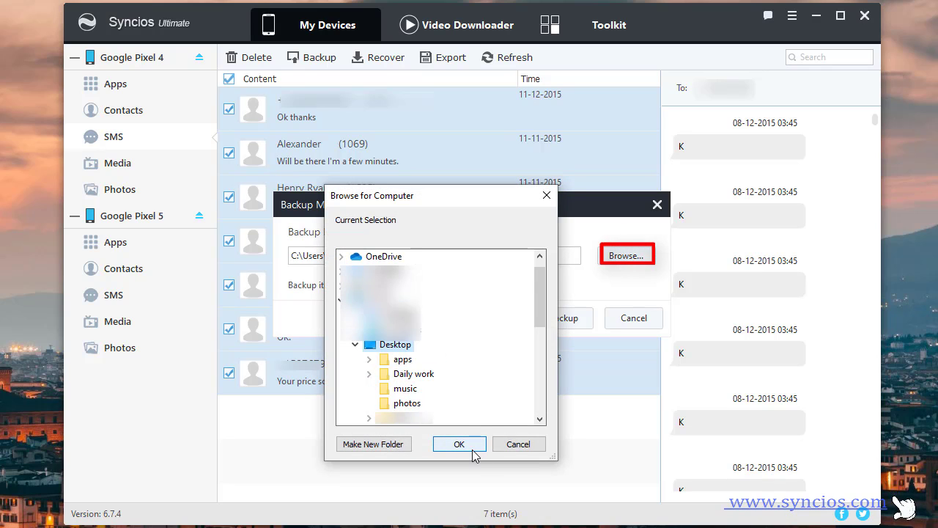
click(458, 444)
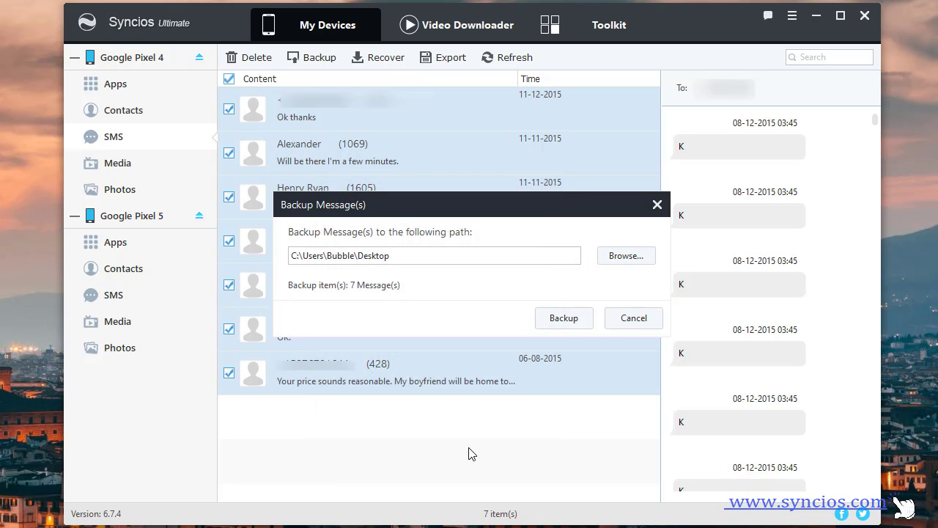
click(566, 325)
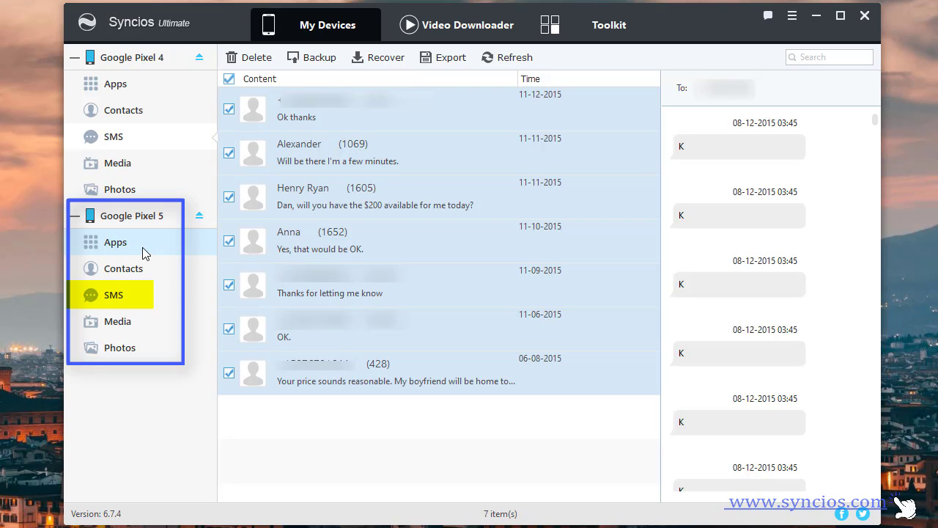
click(139, 302)
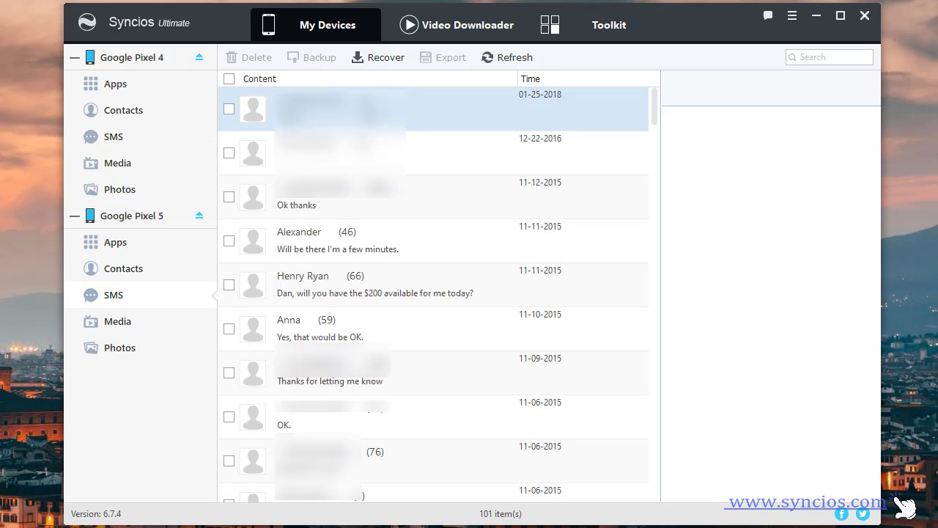
Restore messages onto the Pixel 5 from the Pixel 4's 2020_10_29_17_07_27 Desktop backup.
click(364, 63)
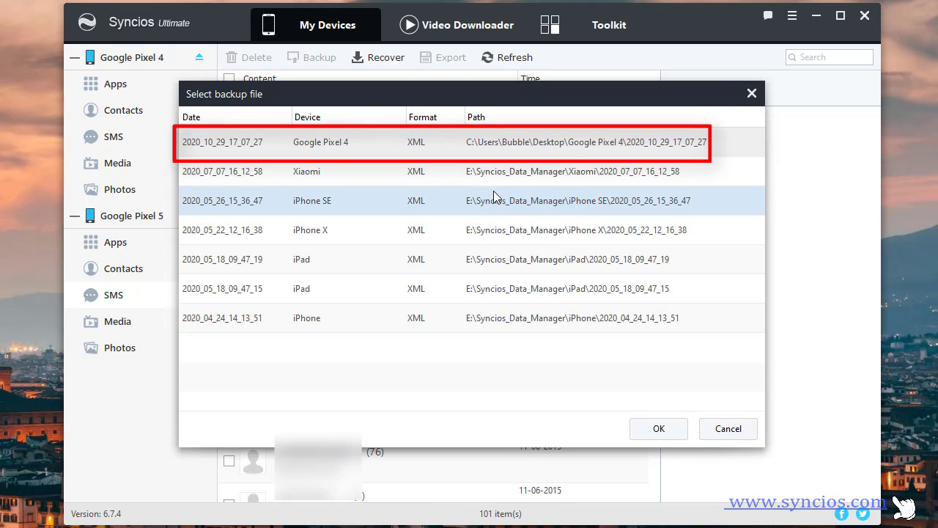
click(678, 431)
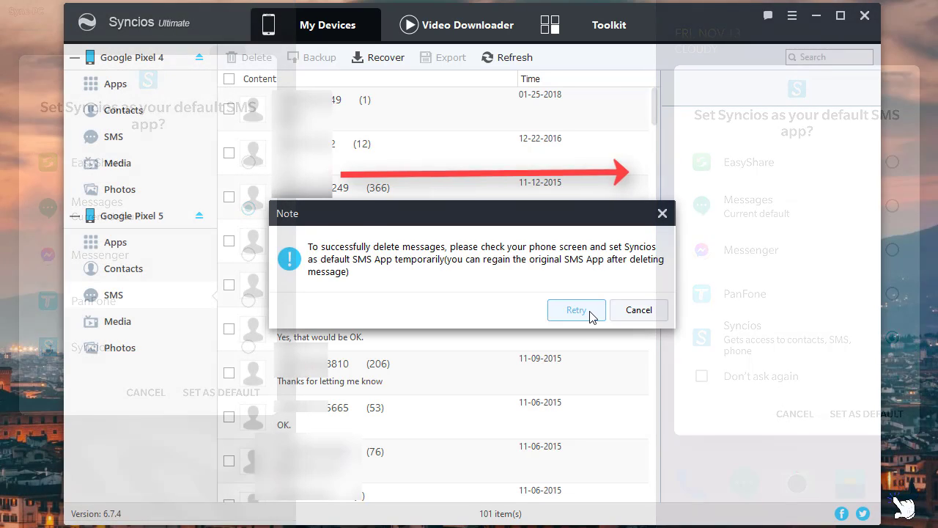
Retry the restore with Syncios as default SMS app, then acknowledge the reset note.
click(592, 316)
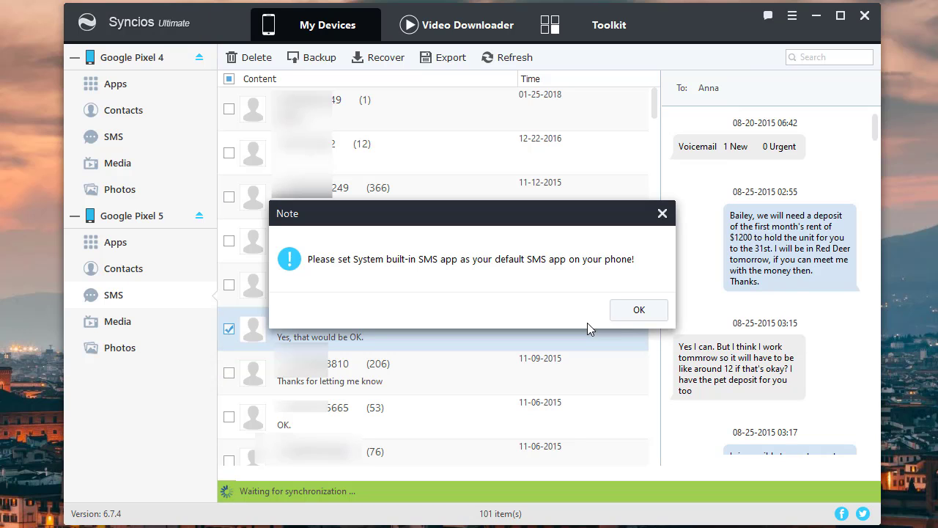
click(631, 309)
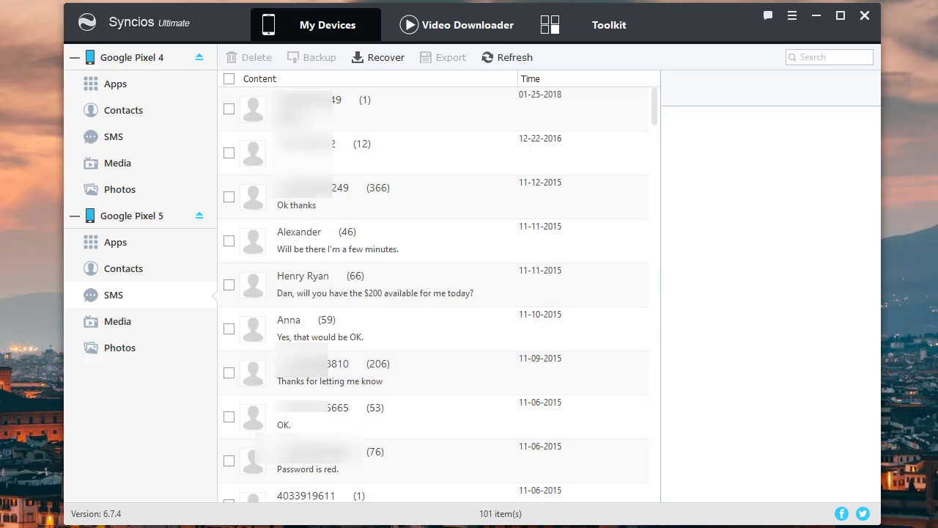
click(145, 112)
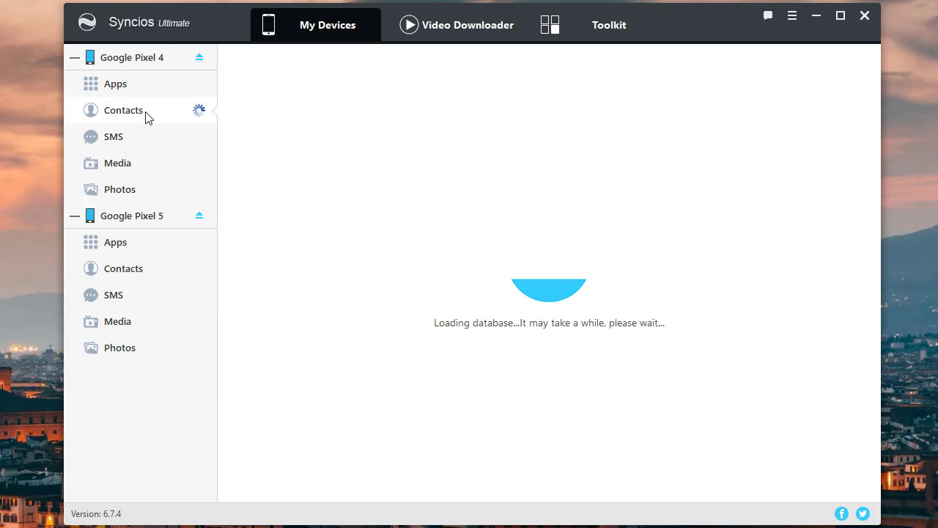
Browse the Pixel 4's 1,642 contacts, then view the Pixel 5's 4,935 contacts.
scroll(308, 293, down, 5)
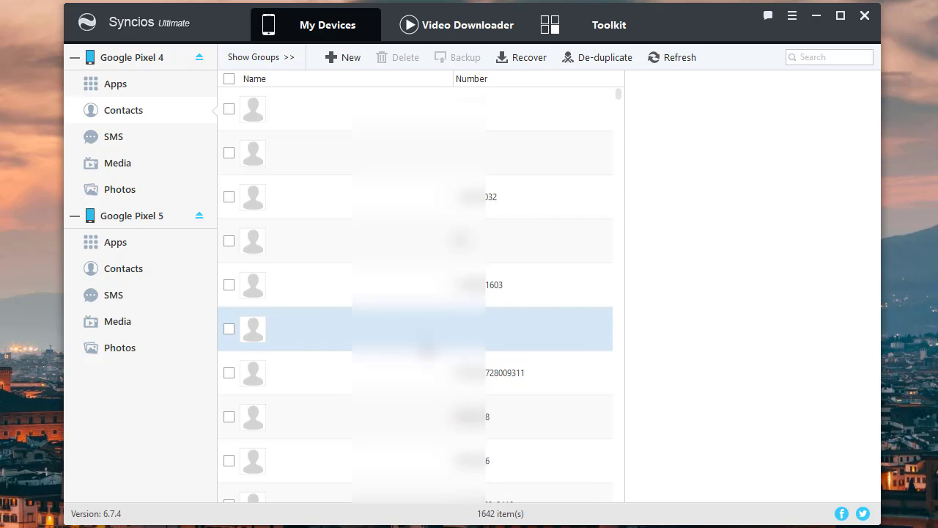
scroll(284, 143, down, 2)
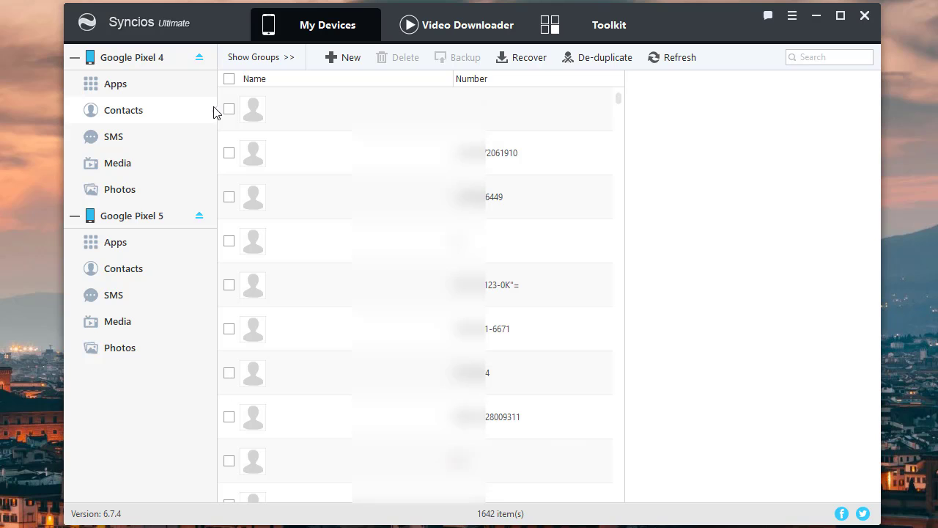
click(123, 268)
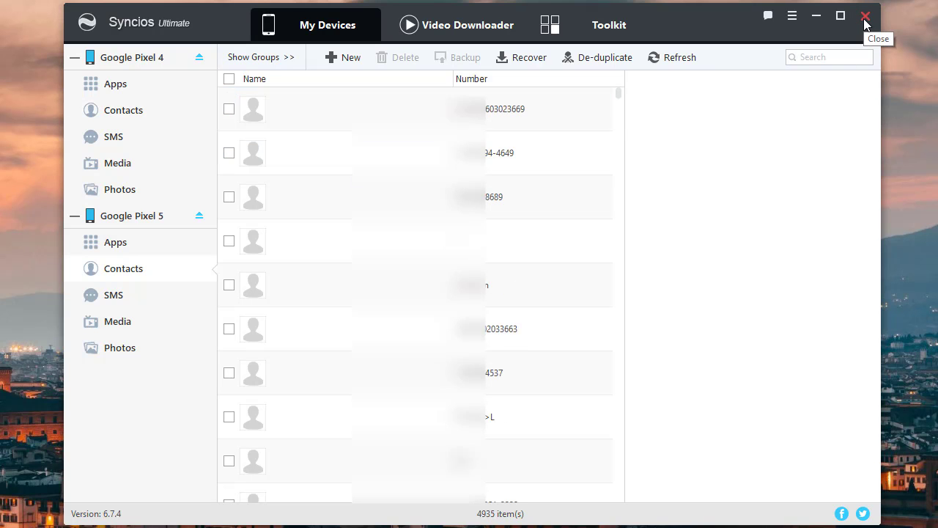
click(863, 19)
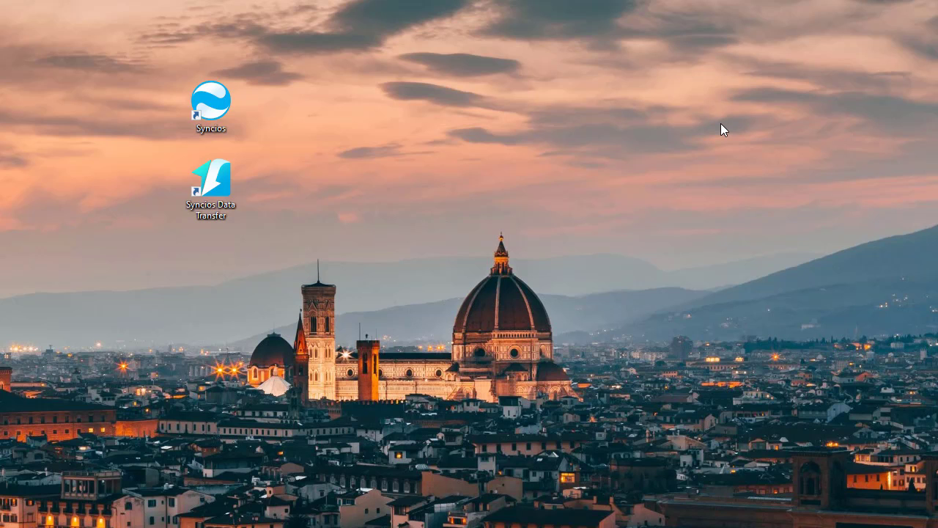
Launch Syncios Data Transfer from its desktop shortcut.
double_click(240, 181)
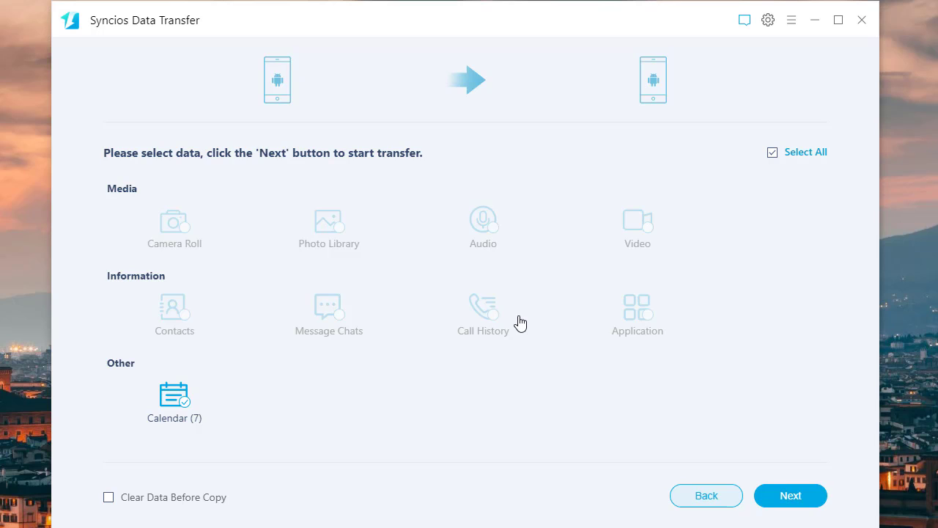
Proceed with transferring only the 7 selected calendar entries.
key(Return)
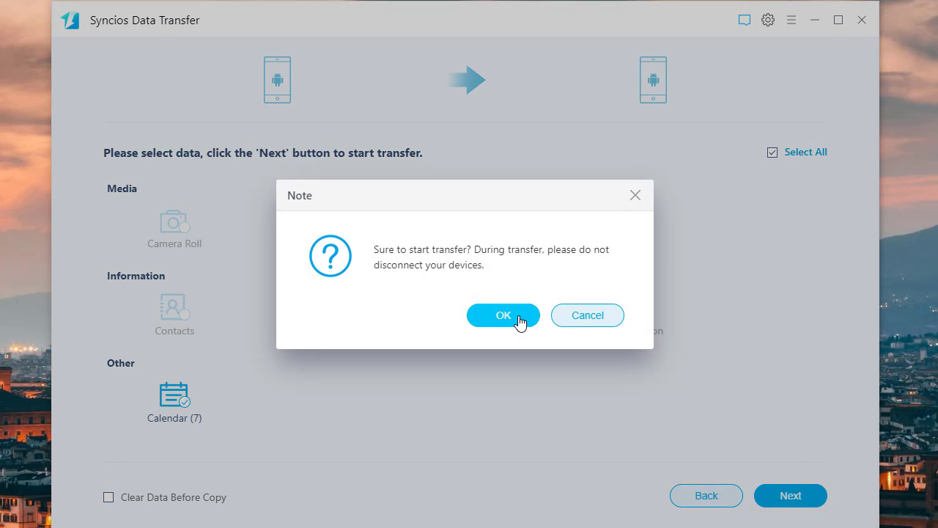
Transfer all 7 calendar entries to the target phone and dismiss the completion summary.
click(503, 315)
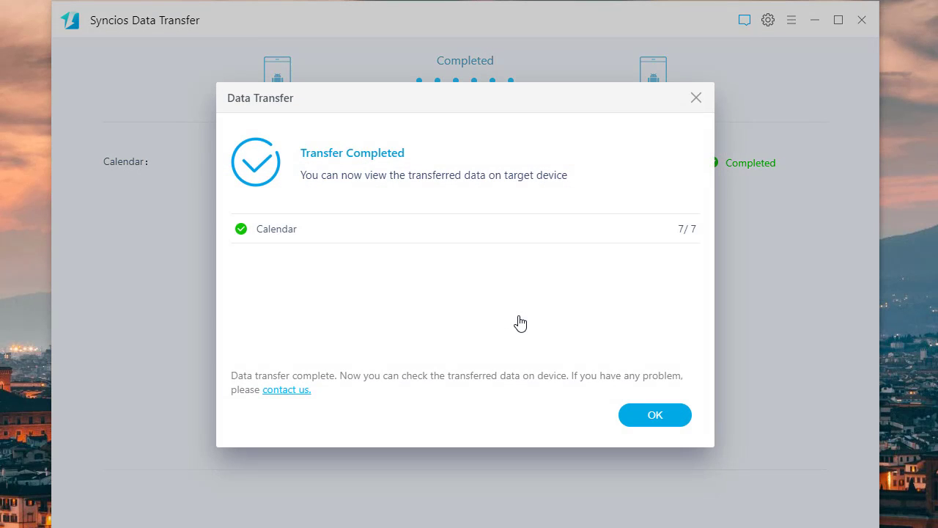
click(646, 408)
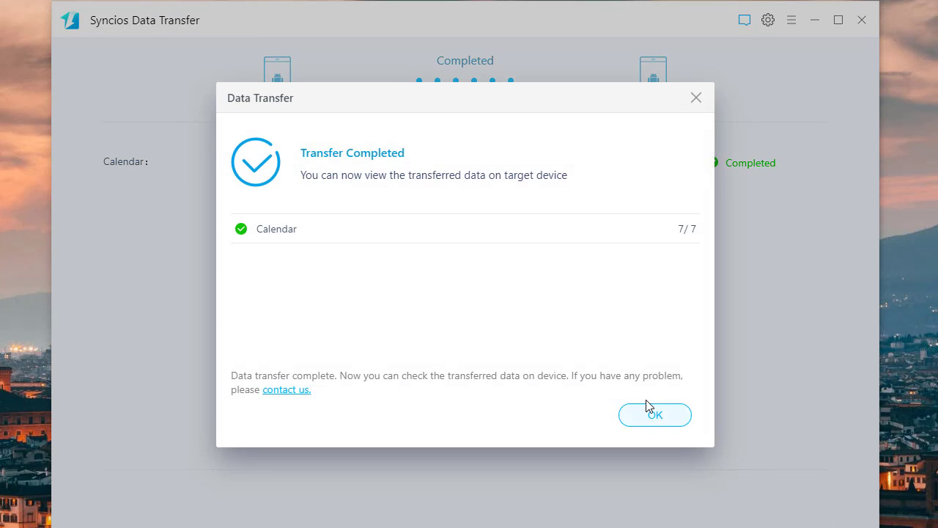